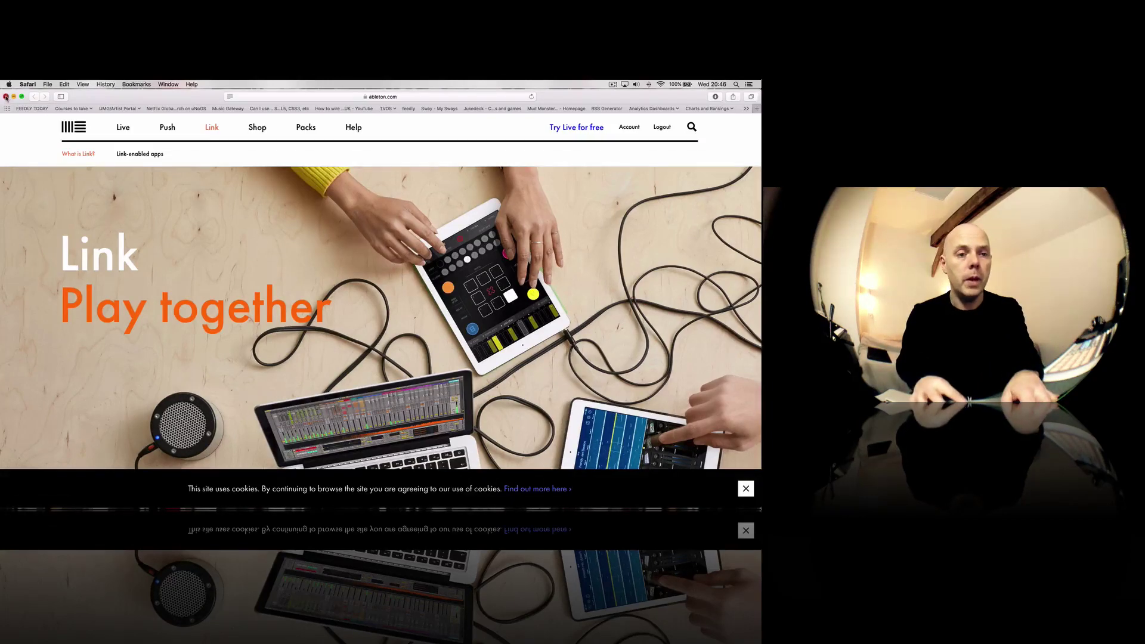
# - Show the package contents of Ableton Live 9 Suite in a new Finder window's Applications folder
pyautogui.press('super+q')
pyautogui.click(302, 188)
pyautogui.press('super+Tab')
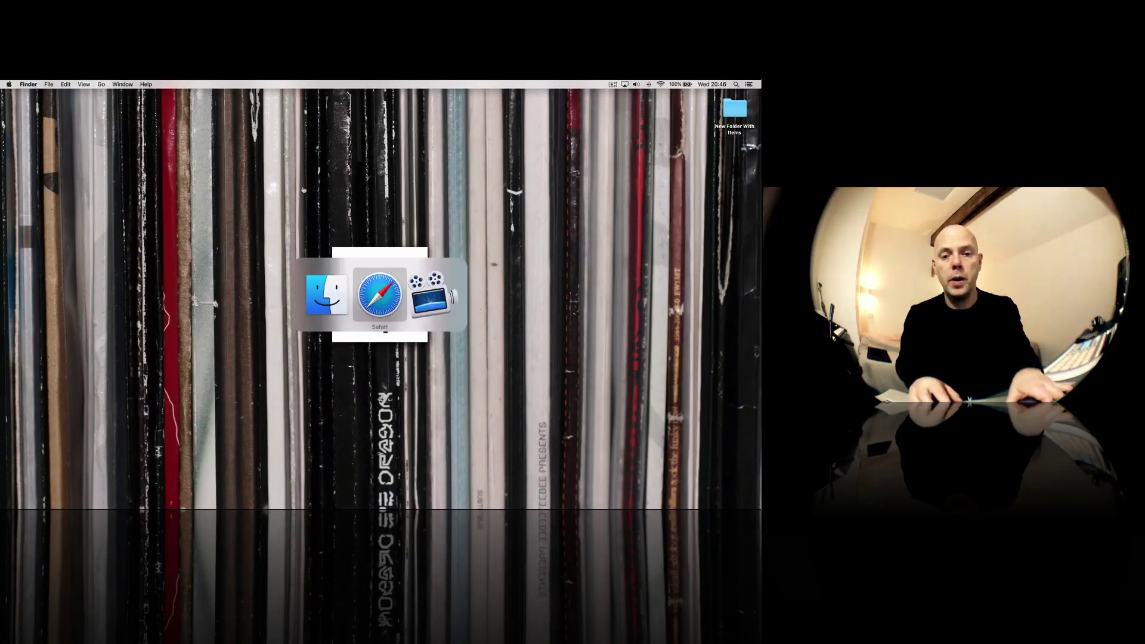
pyautogui.press('super+n')
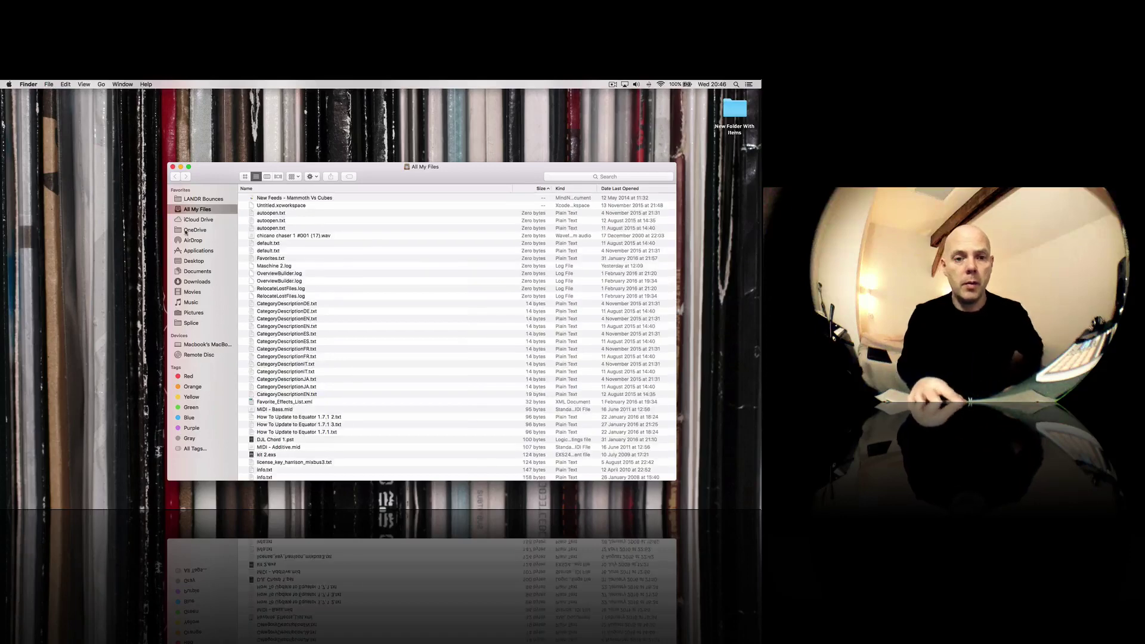
pyautogui.click(197, 254)
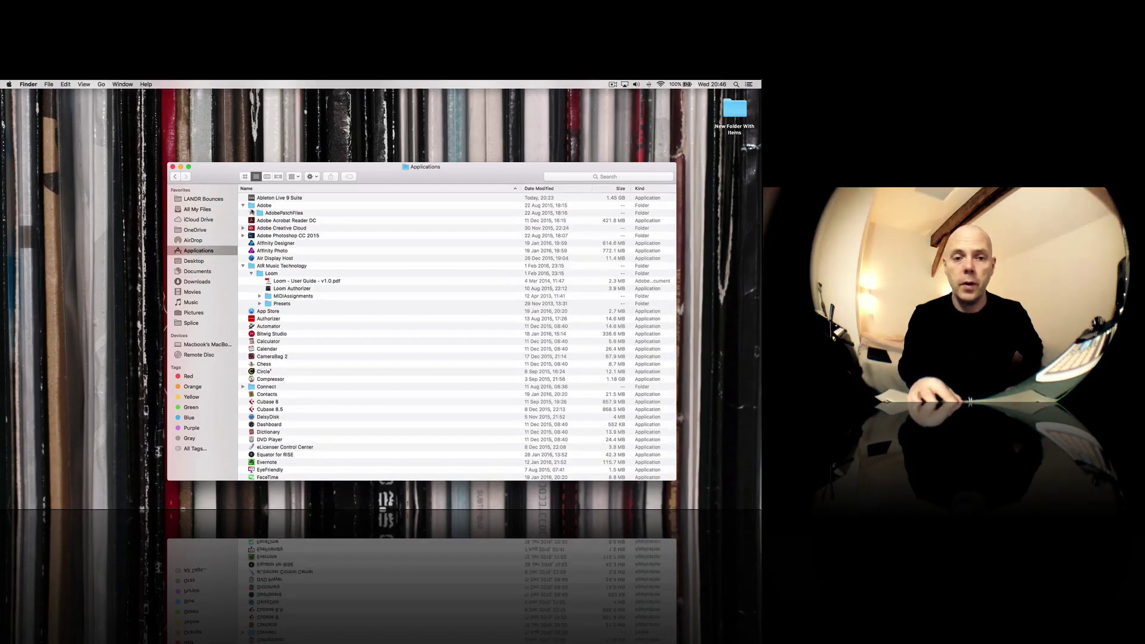
pyautogui.click(282, 199)
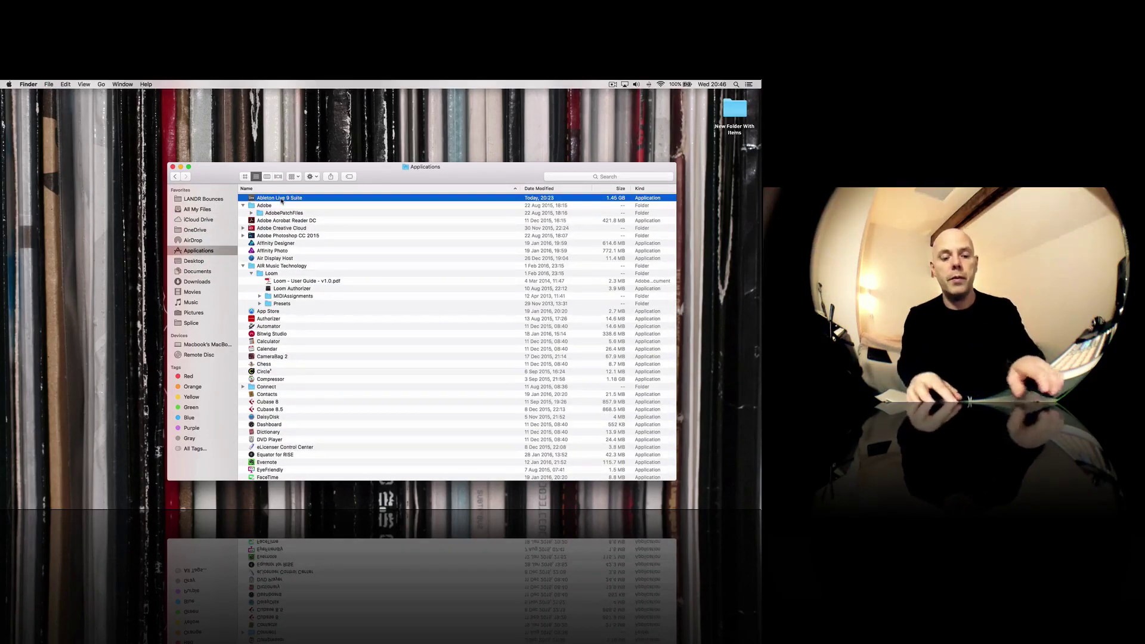
pyautogui.rightClick(281, 201)
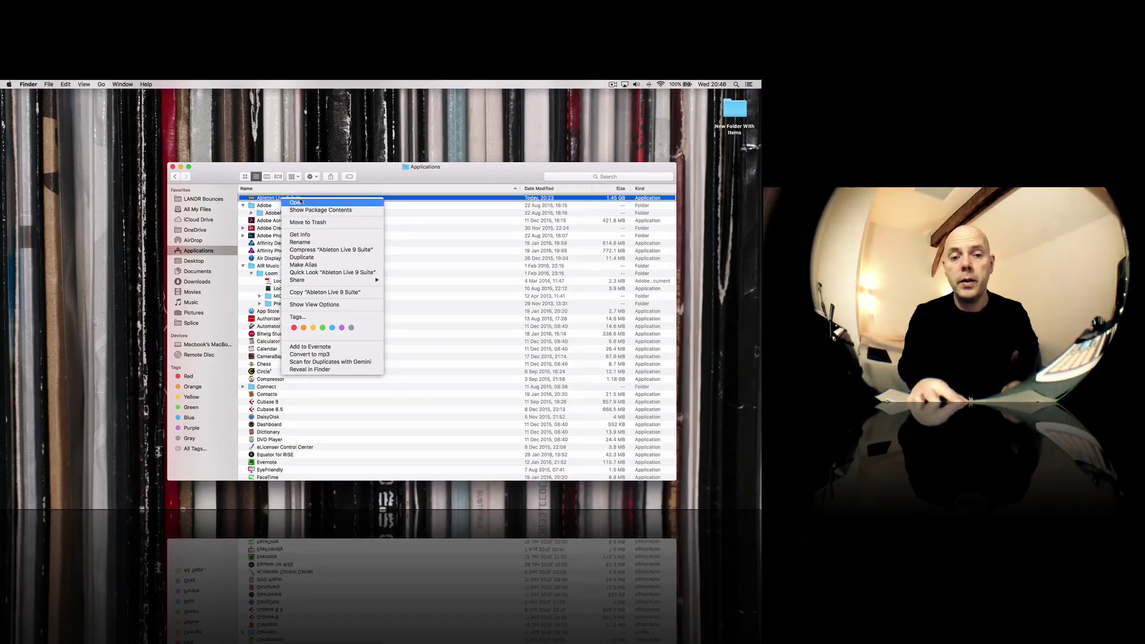
pyautogui.click(323, 211)
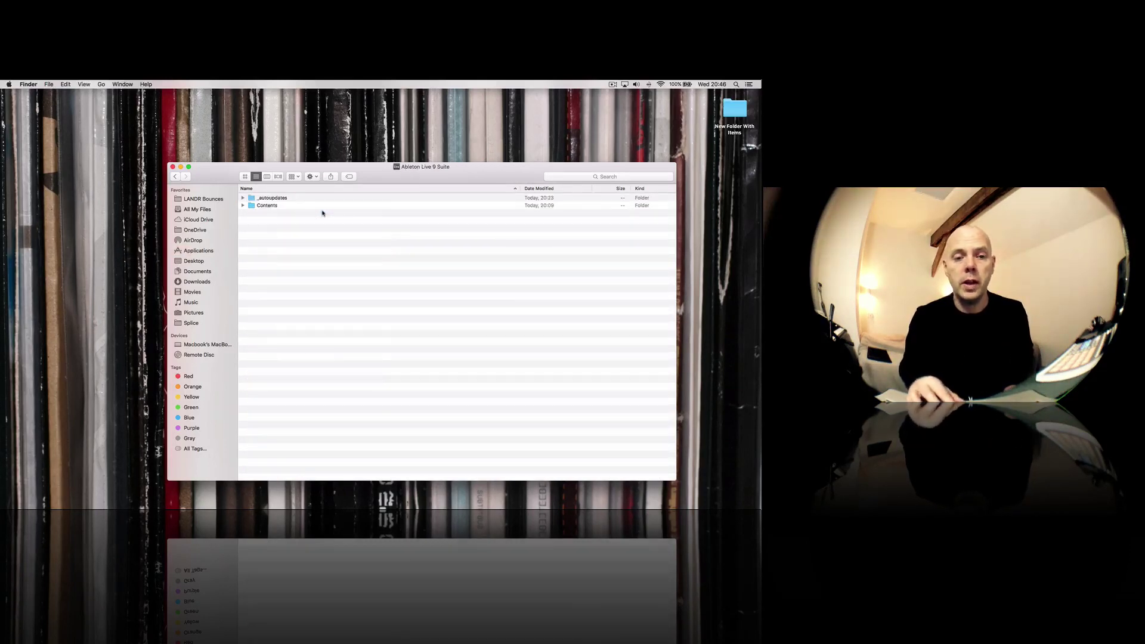
# - Expand Contents/App-Resources/MIDI Remote Scripts and copy the Maschine_Mk2 folder onto the desktop
pyautogui.click(243, 206)
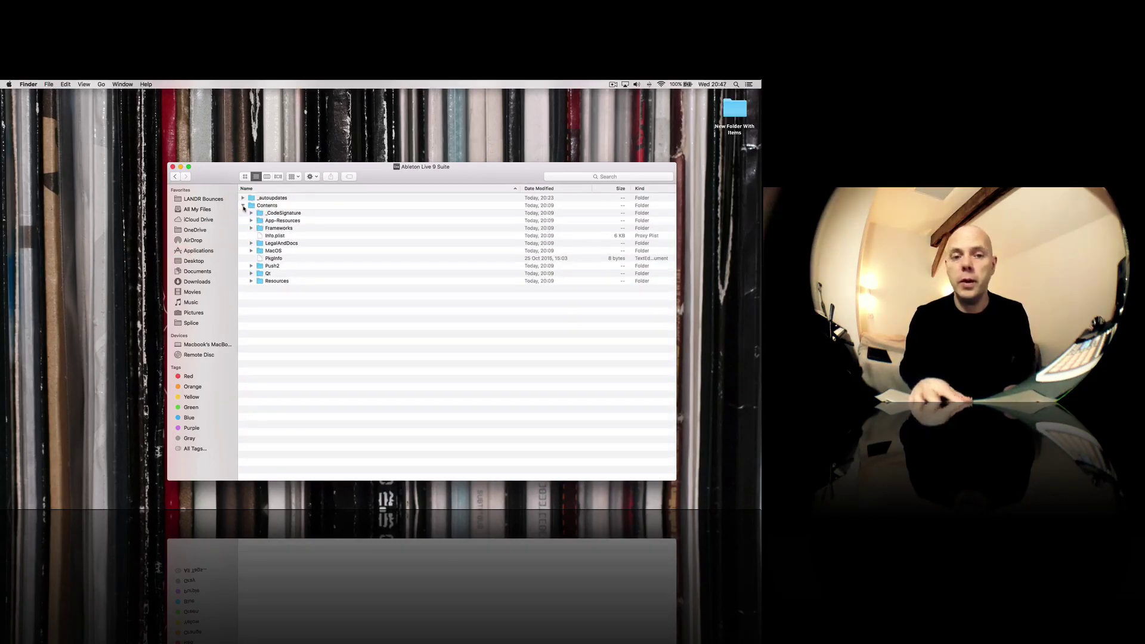
pyautogui.click(251, 221)
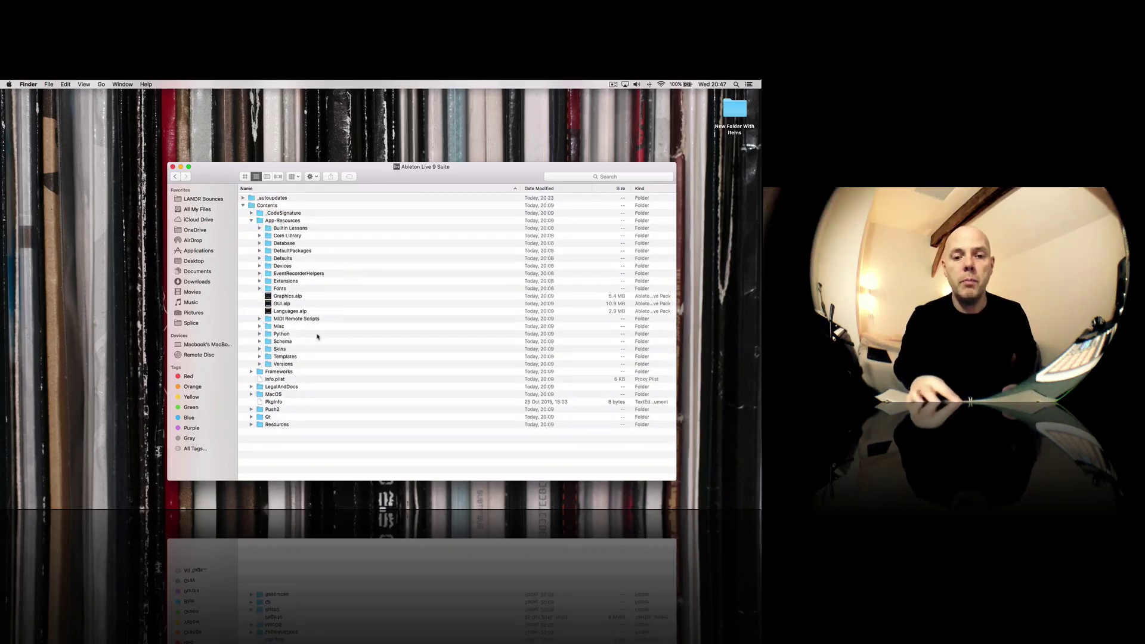
pyautogui.click(259, 319)
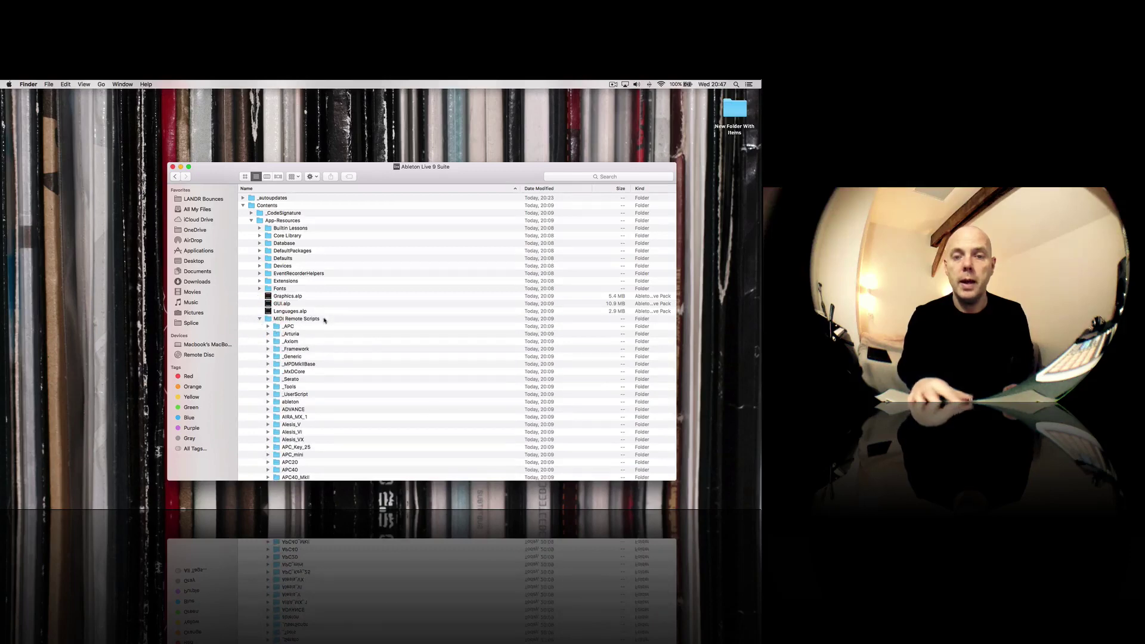
pyautogui.scroll(-5, 430, 411)
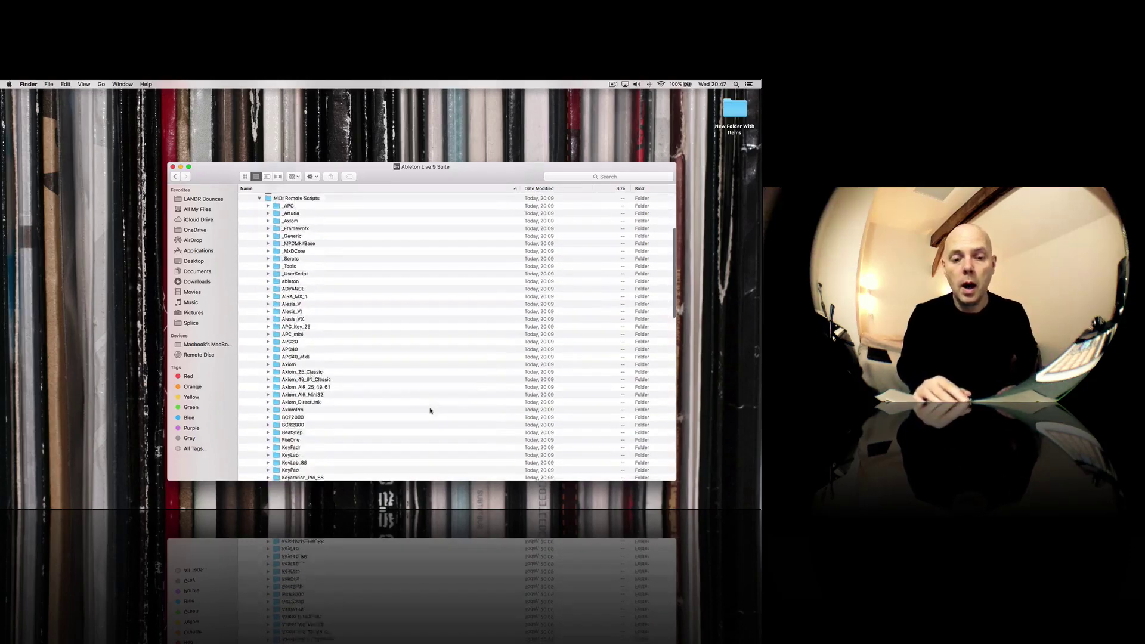
pyautogui.scroll(-10, 430, 411)
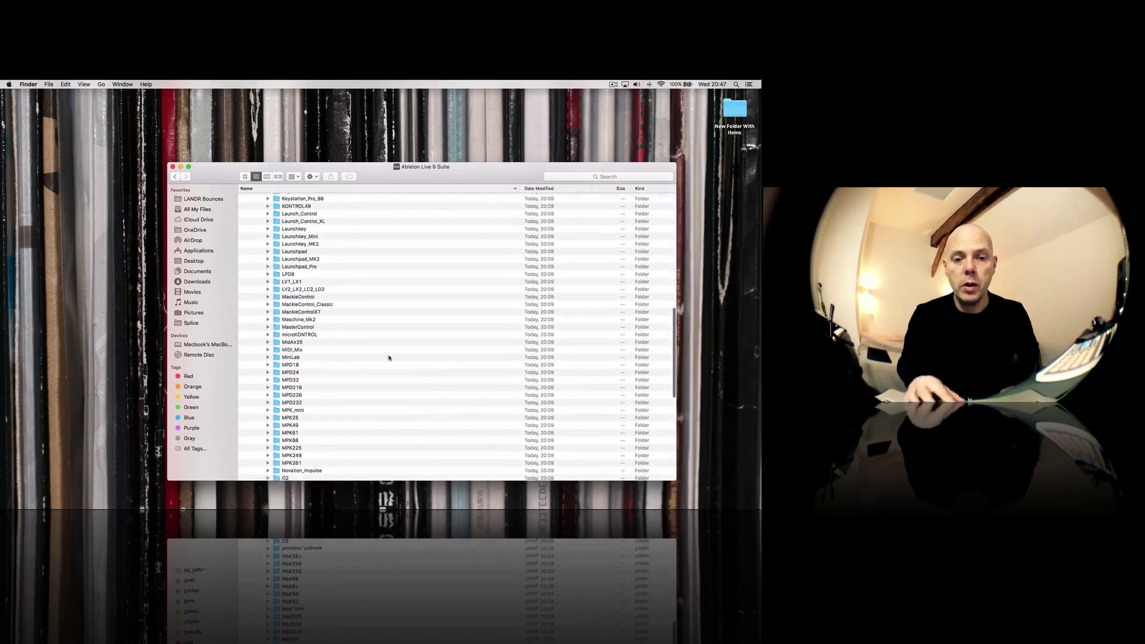
pyautogui.click(306, 320)
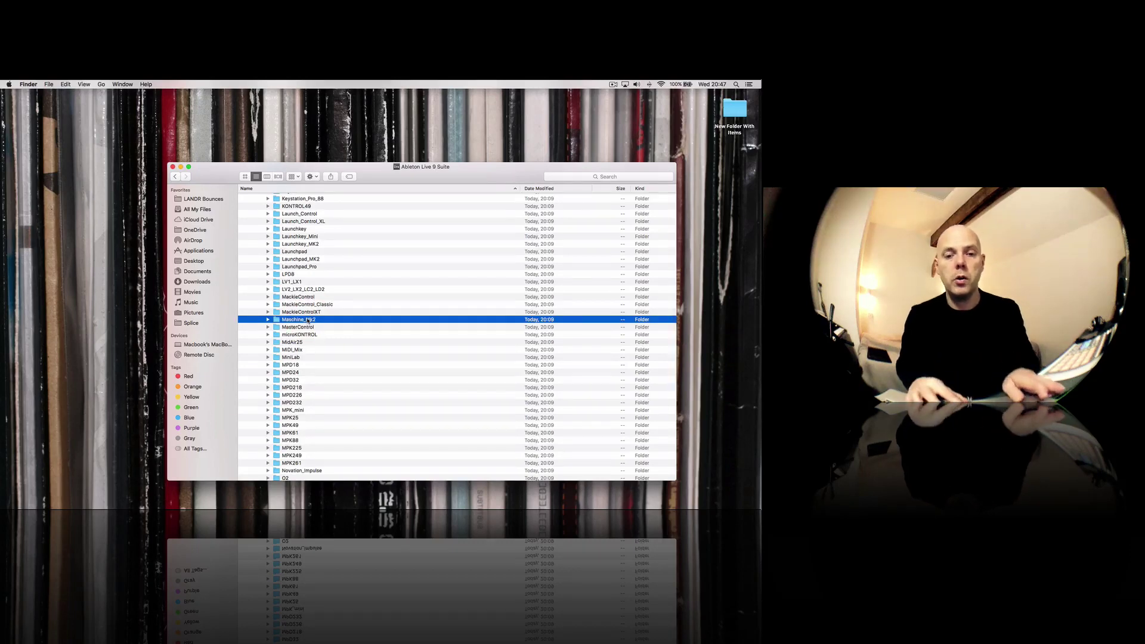
pyautogui.moveTo(304, 321); pyautogui.dragTo(274, 122)
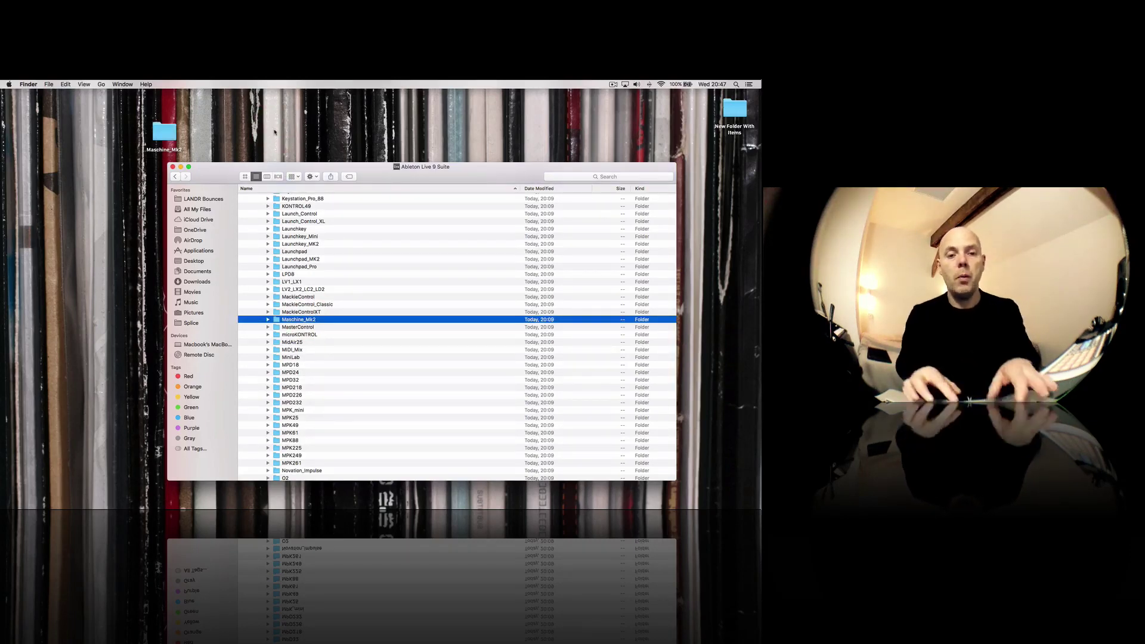
pyautogui.scroll(15, 380, 283)
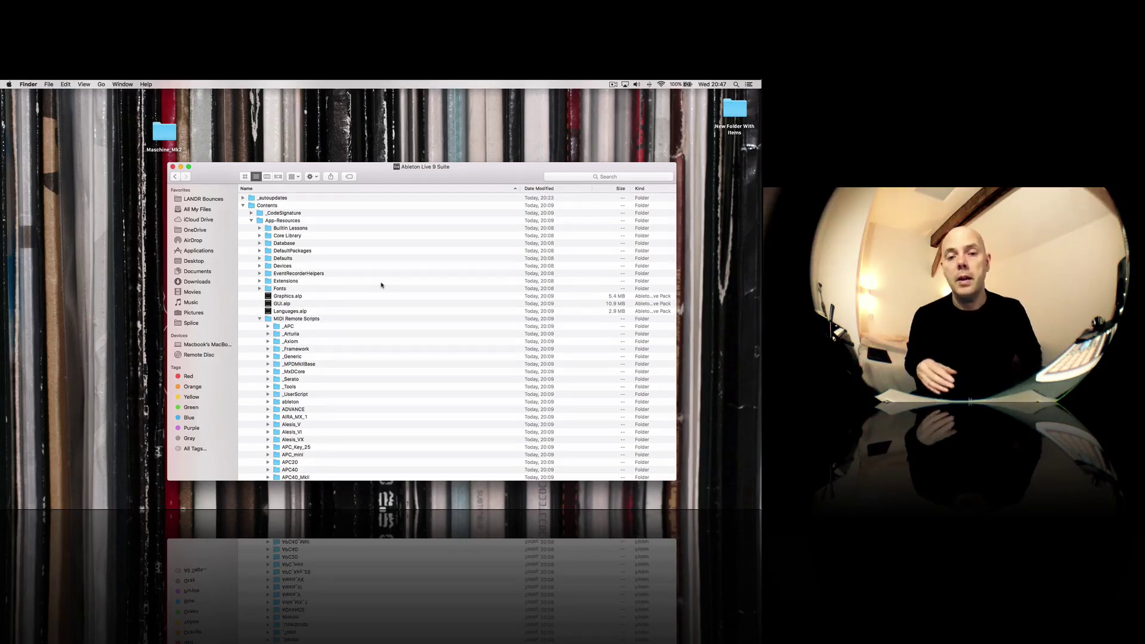
# - Open ableton_live_suite_9.6_64.dmg from Downloads and accept the licence agreement
pyautogui.click(203, 282)
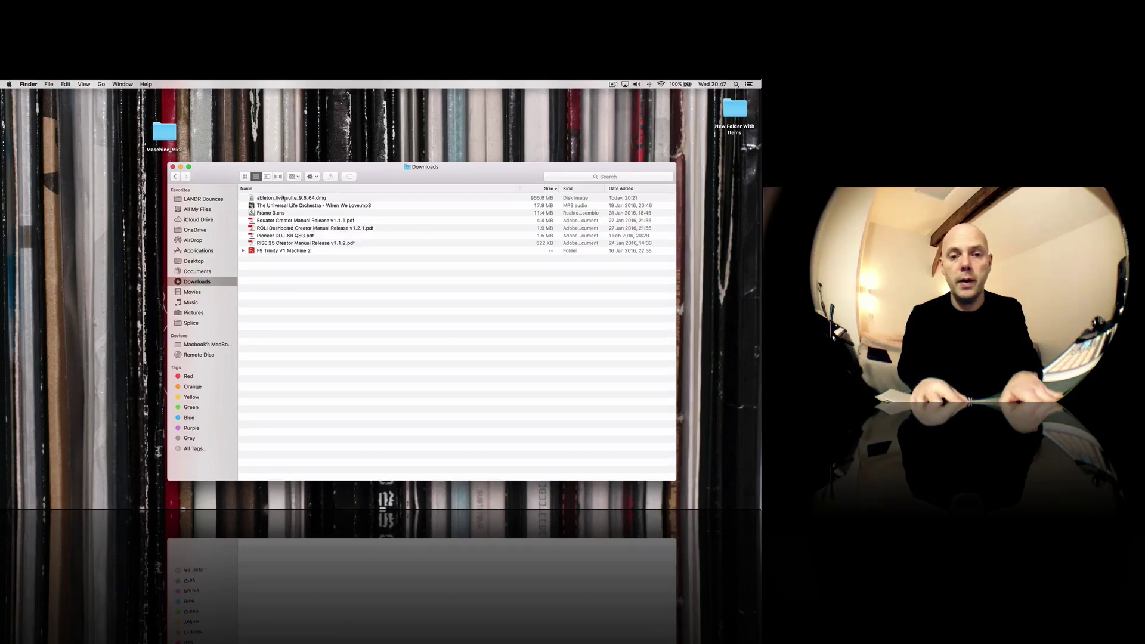
pyautogui.doubleClick(283, 198)
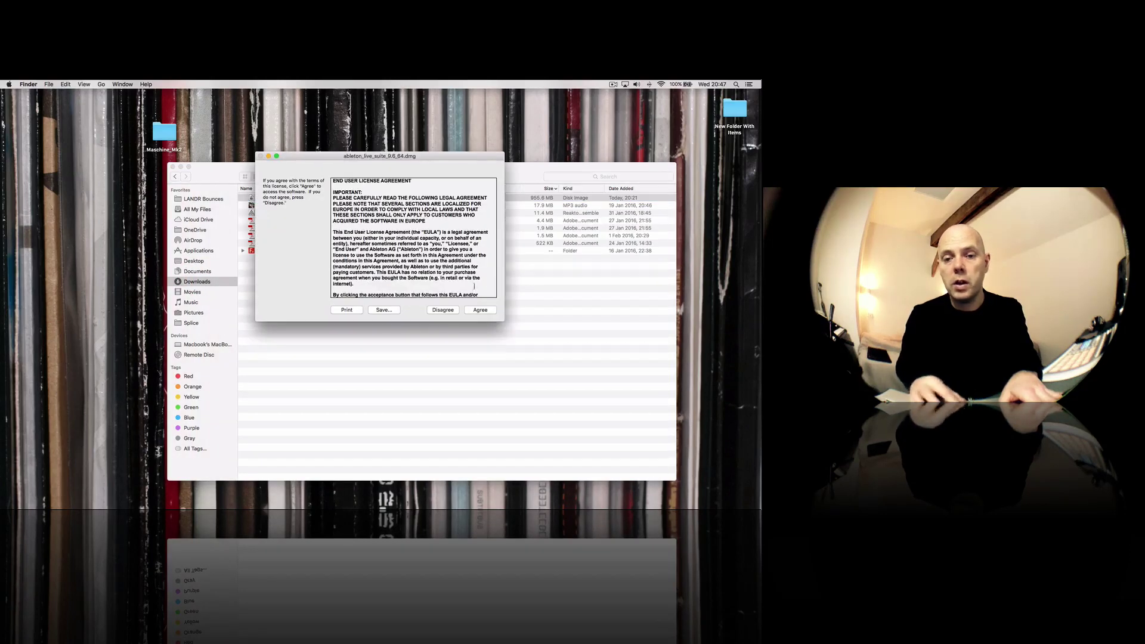
pyautogui.click(480, 311)
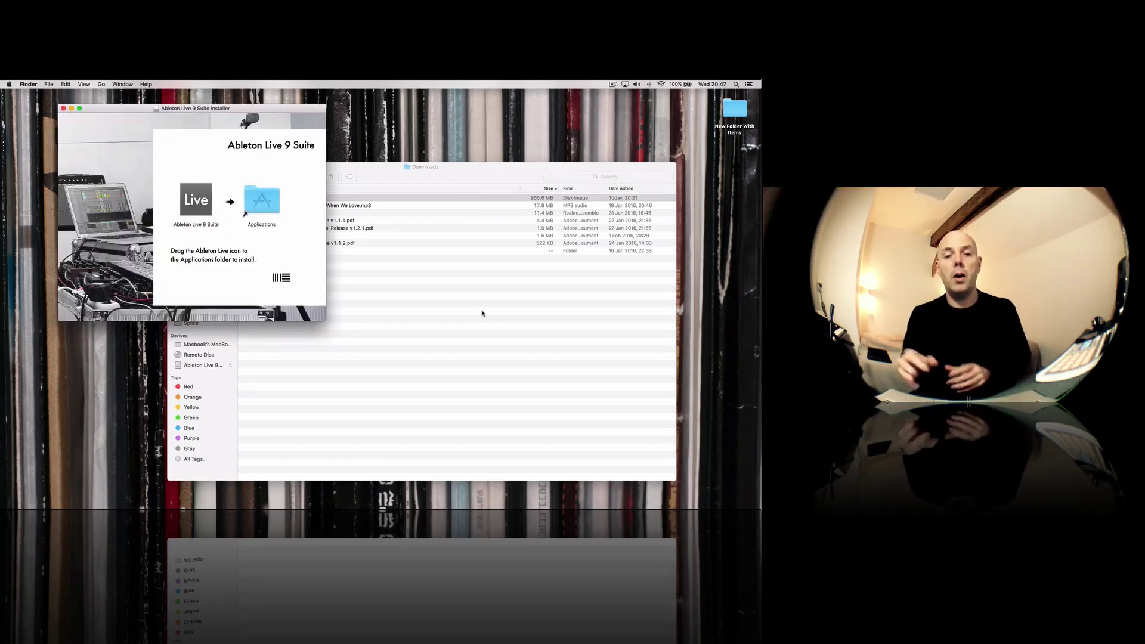
# - Drag the Ableton Live 9 Suite app onto the Applications folder to install it
pyautogui.click(194, 195)
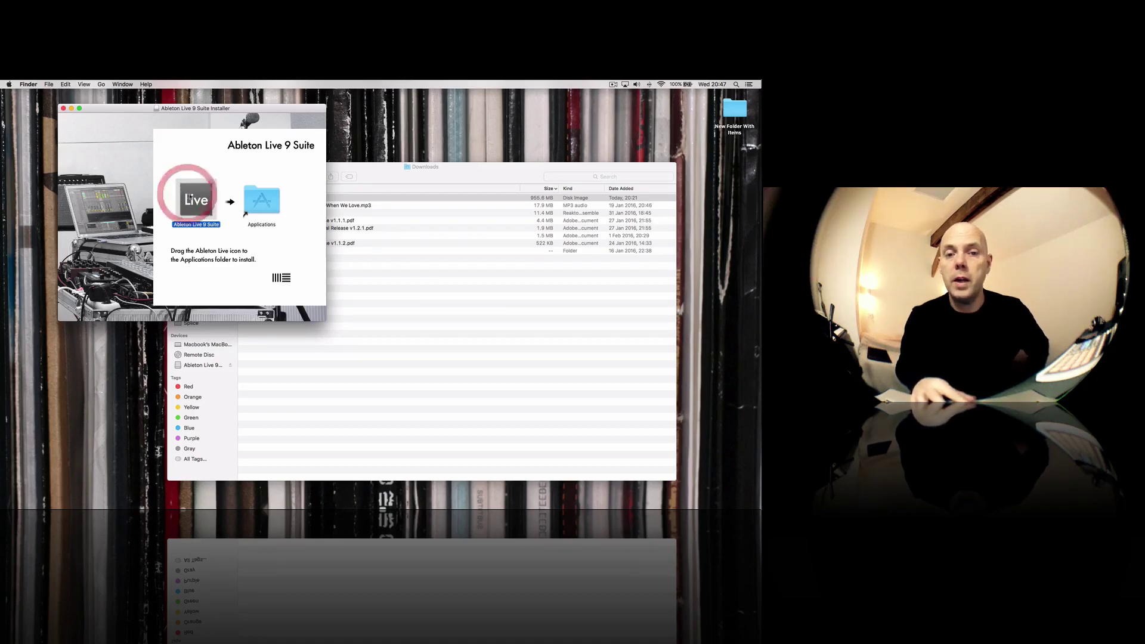
pyautogui.moveTo(195, 195); pyautogui.dragTo(261, 201)
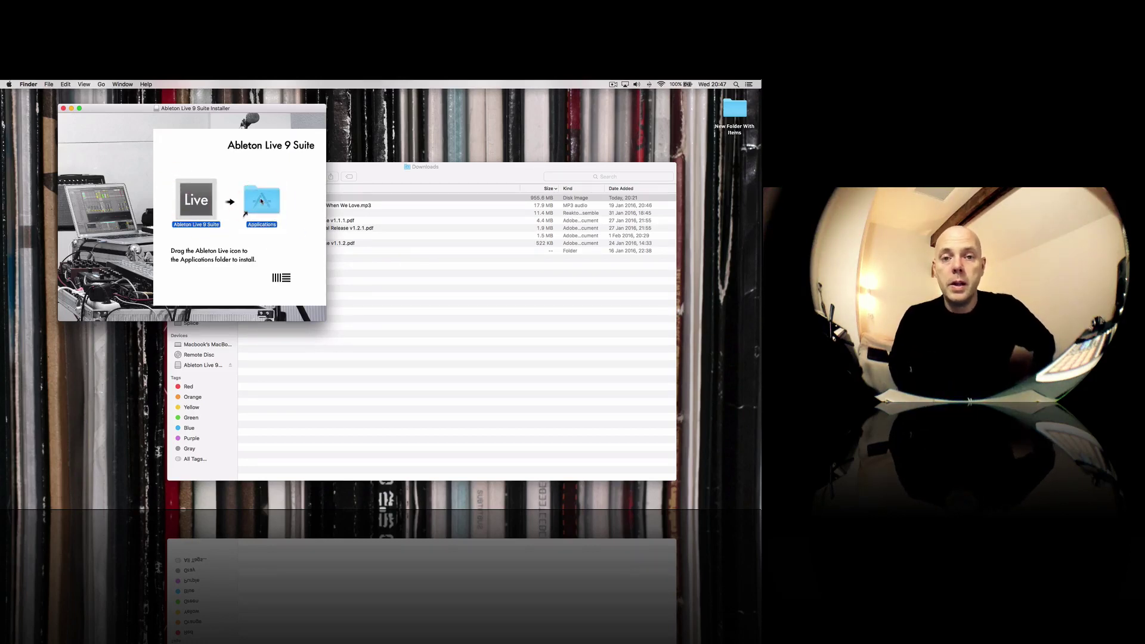
pyautogui.moveTo(261, 201); pyautogui.dragTo(261, 201)
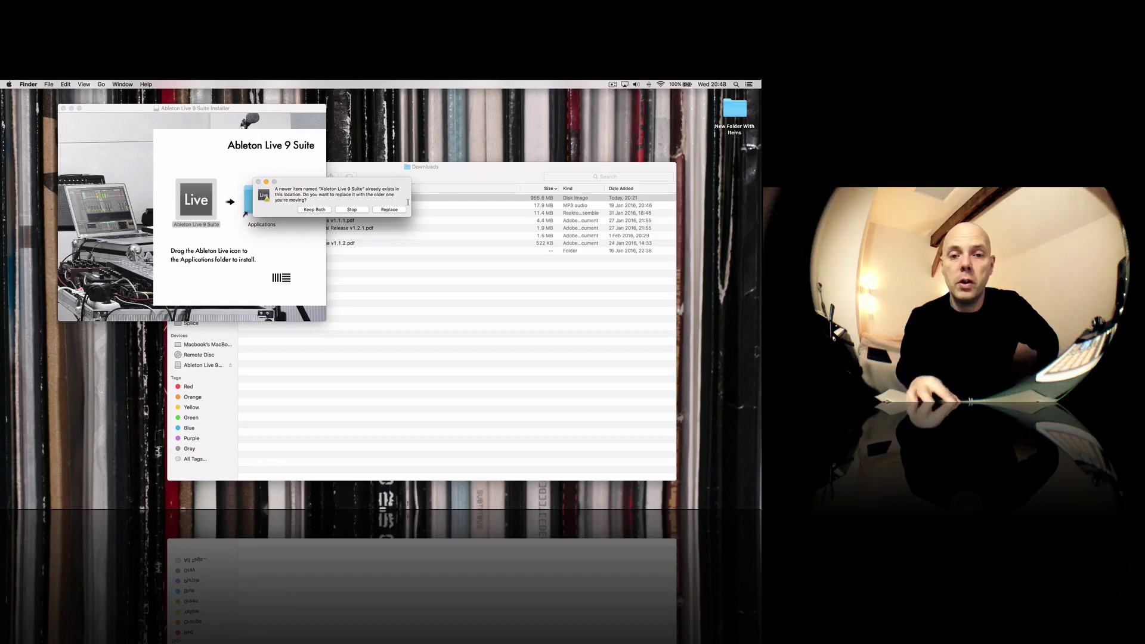
# - Choose Replace so the installer's Live overwrites the existing newer copy
pyautogui.click(390, 209)
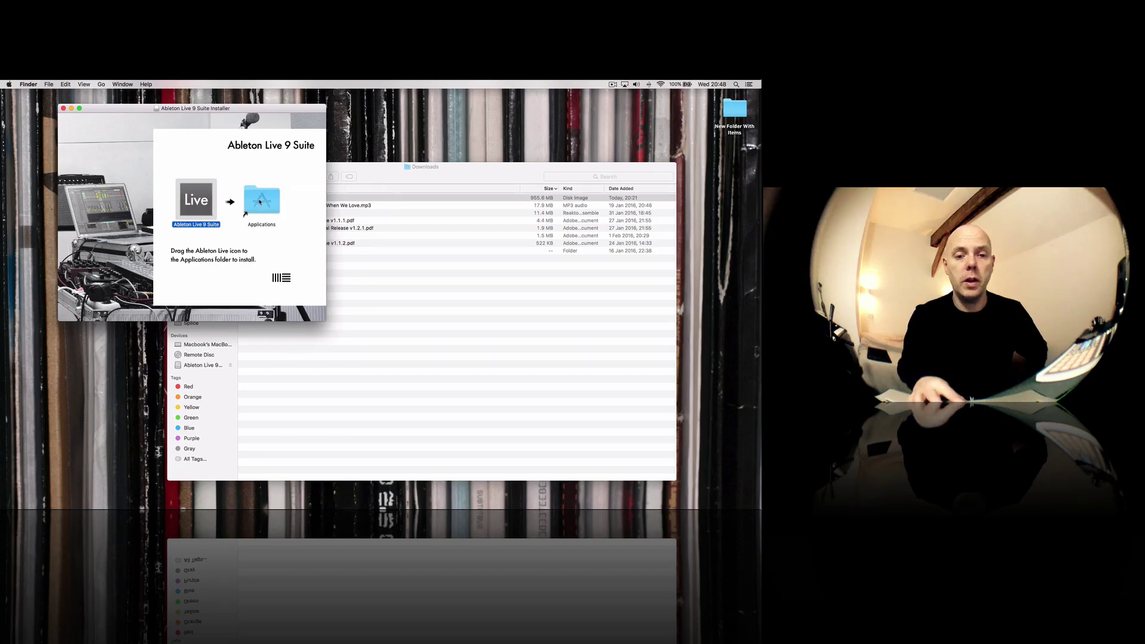
# - Open the installed Live app's package down to Contents/App-Resources/MIDI Remote Scripts
pyautogui.doubleClick(260, 202)
pyautogui.click(222, 186)
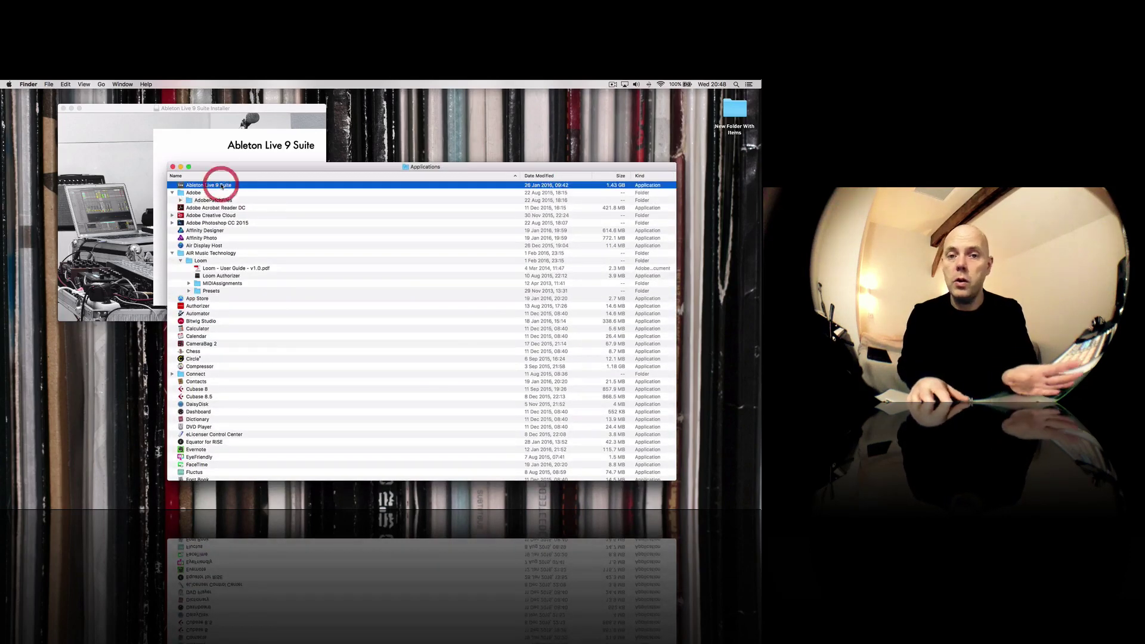
pyautogui.rightClick(222, 185)
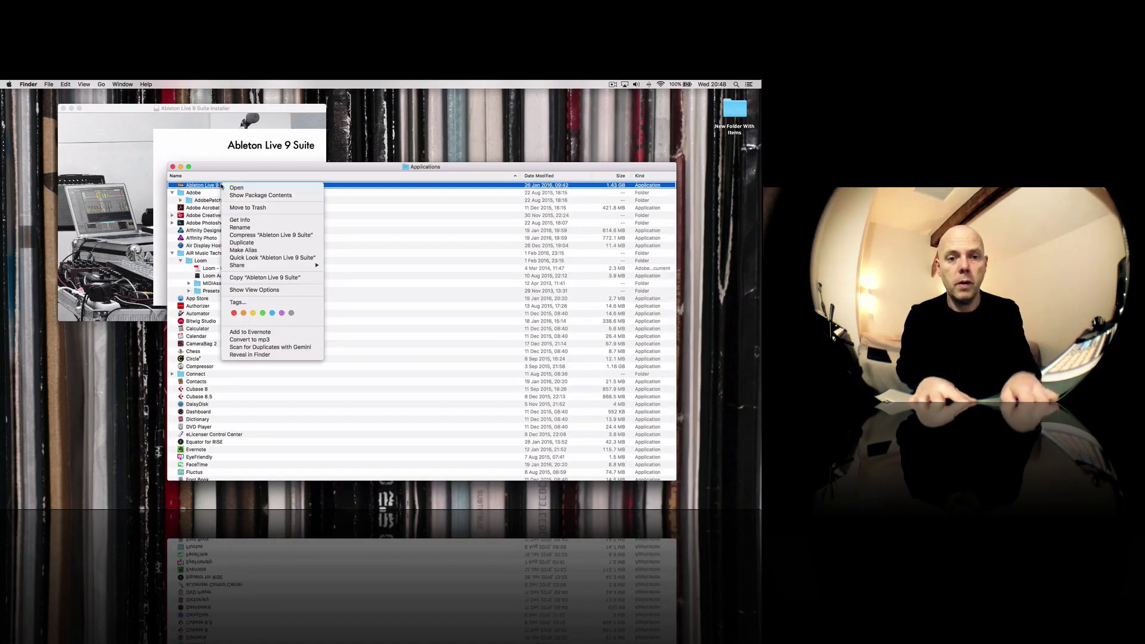
pyautogui.click(257, 195)
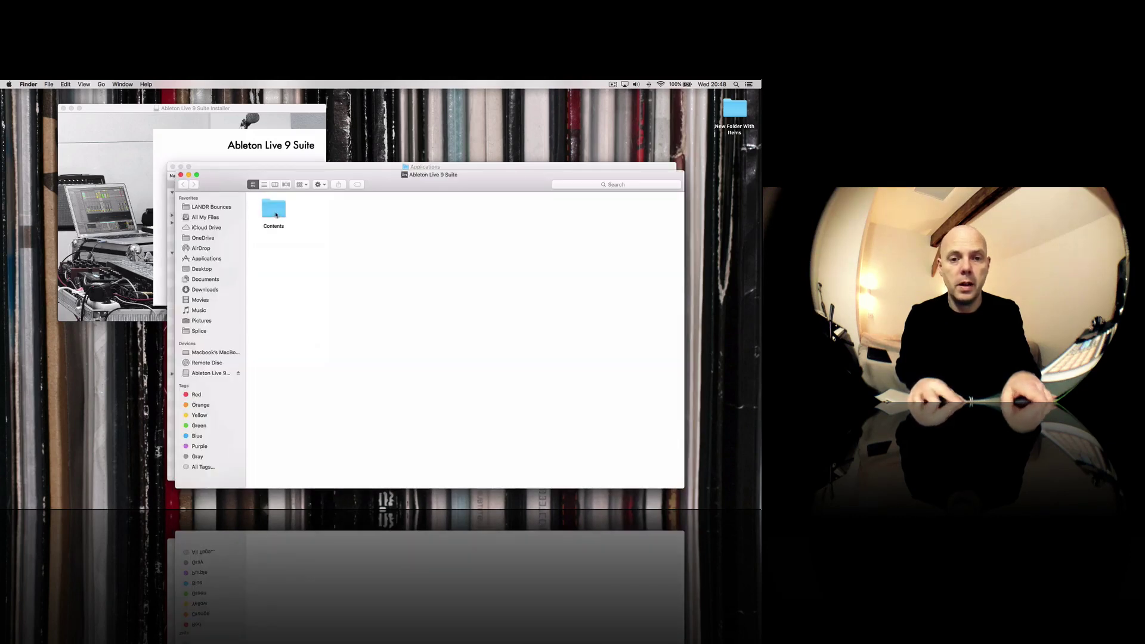
pyautogui.doubleClick(276, 214)
pyautogui.doubleClick(327, 208)
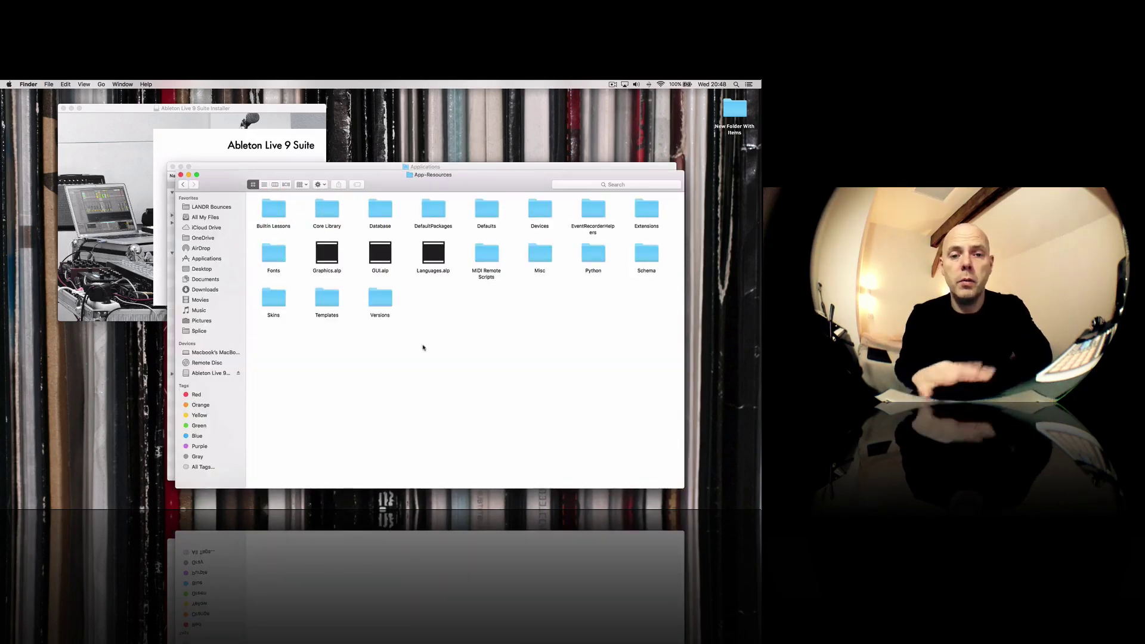
pyautogui.doubleClick(487, 250)
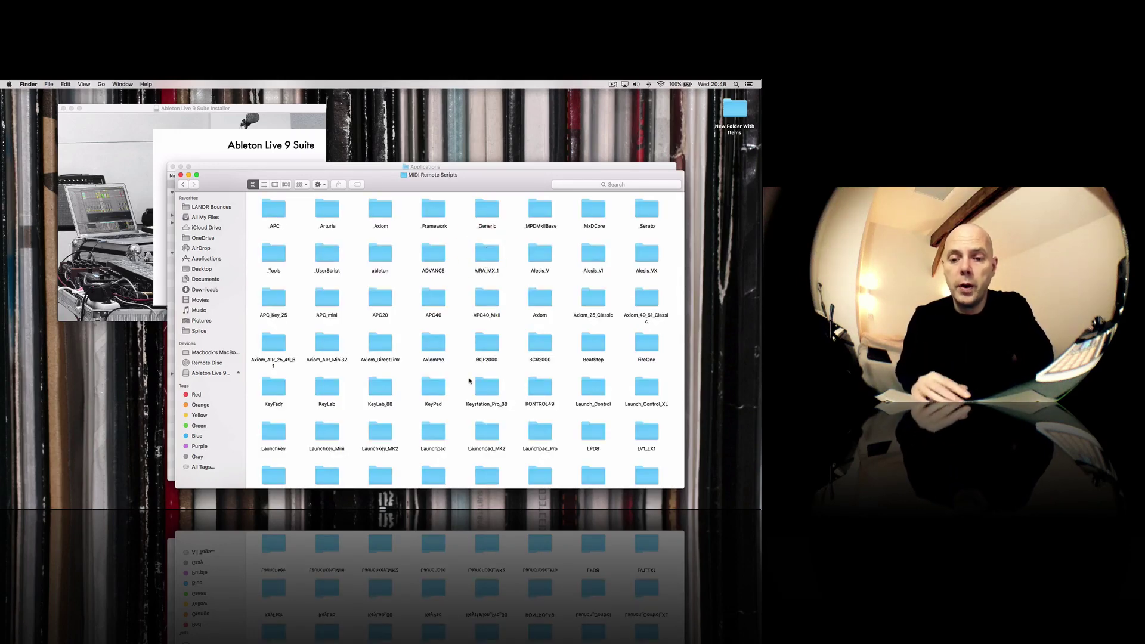
# - Close the installer, drop the desktop Maschine_Mk2 folder into MIDI Remote Scripts, and close the window
pyautogui.scroll(-5, 468, 378)
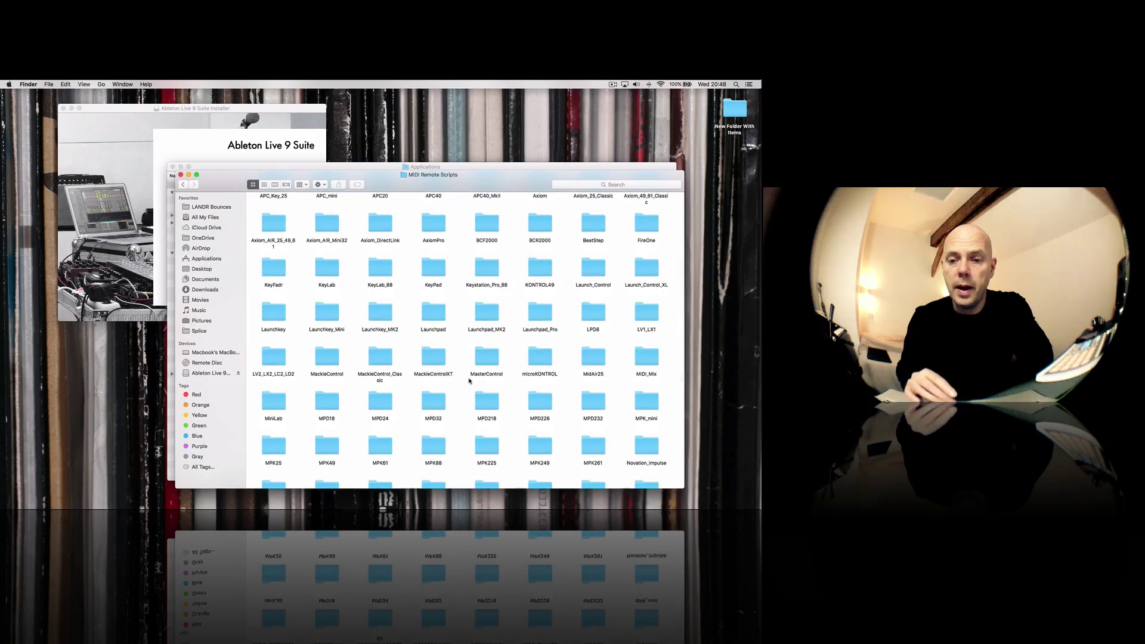
pyautogui.scroll(-3, 469, 380)
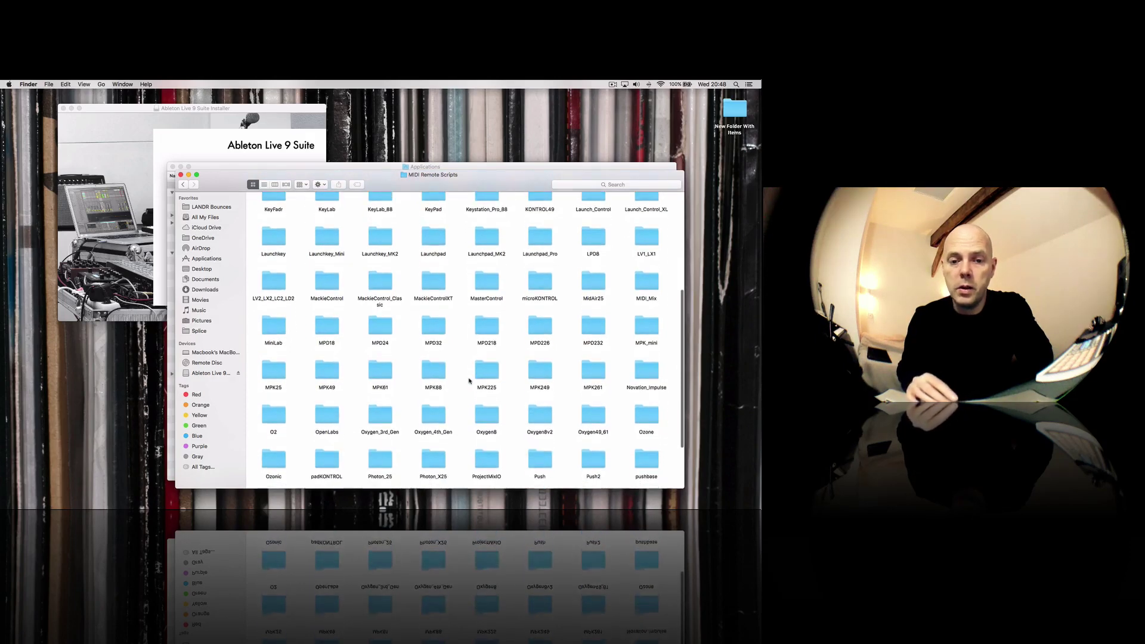
pyautogui.scroll(-1, 469, 381)
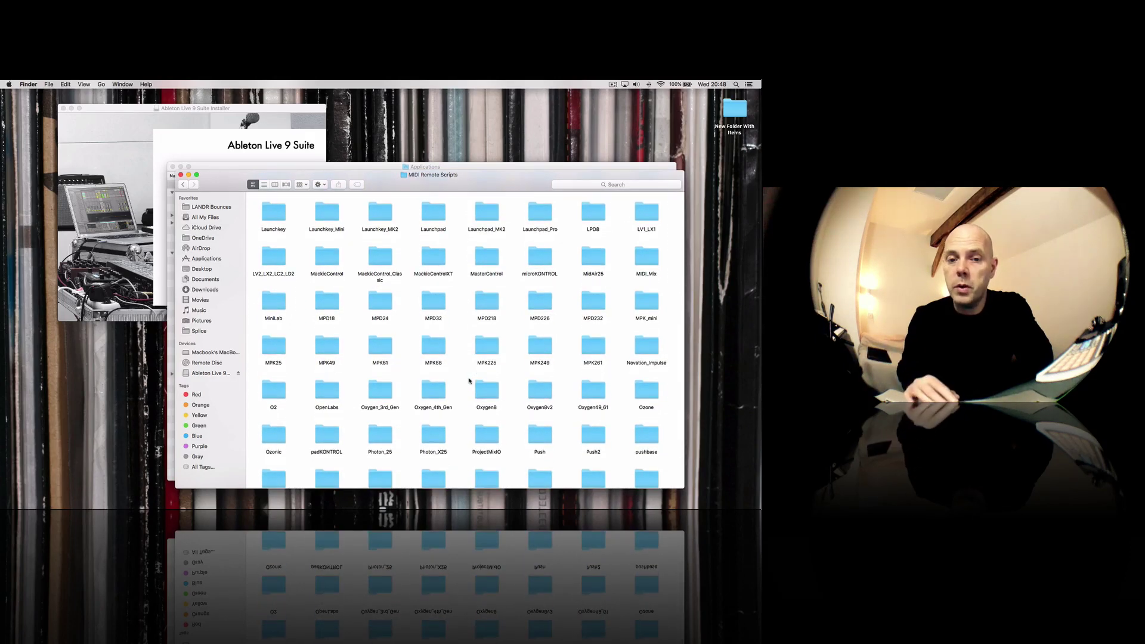
pyautogui.scroll(1, 470, 380)
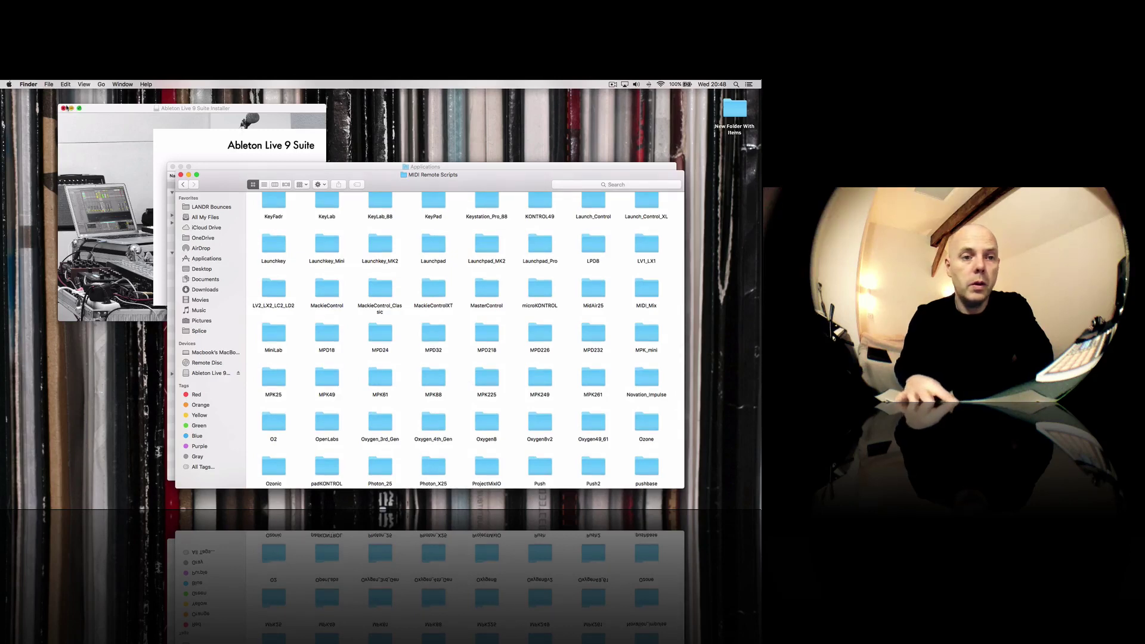
pyautogui.click(65, 108)
pyautogui.click(167, 133)
pyautogui.moveTo(167, 133); pyautogui.dragTo(409, 229)
pyautogui.click(183, 184)
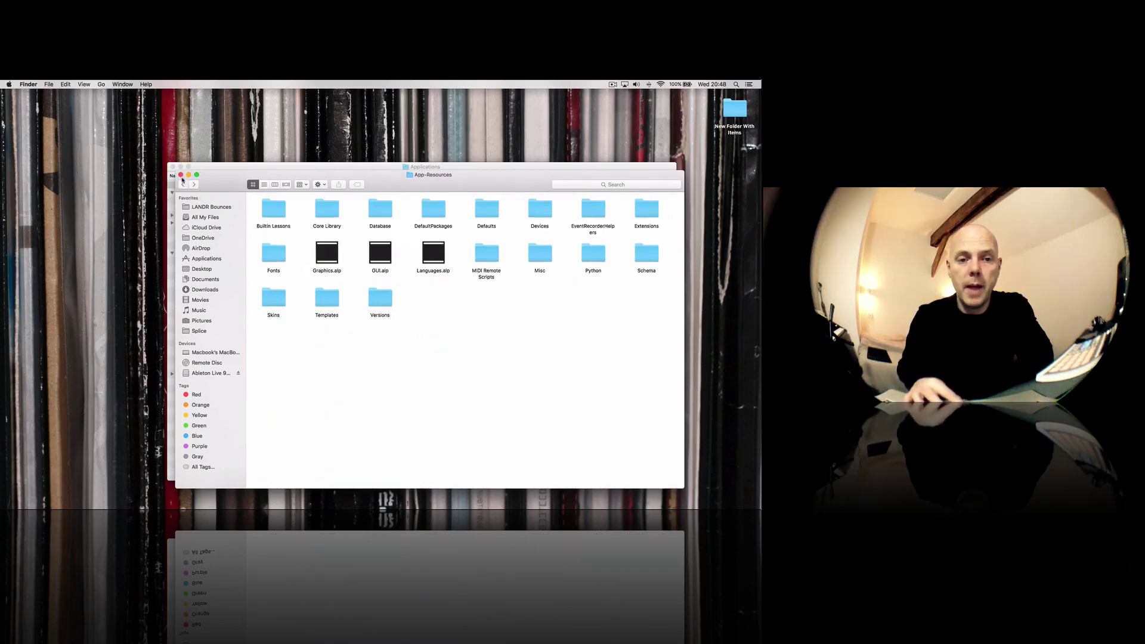
pyautogui.click(181, 176)
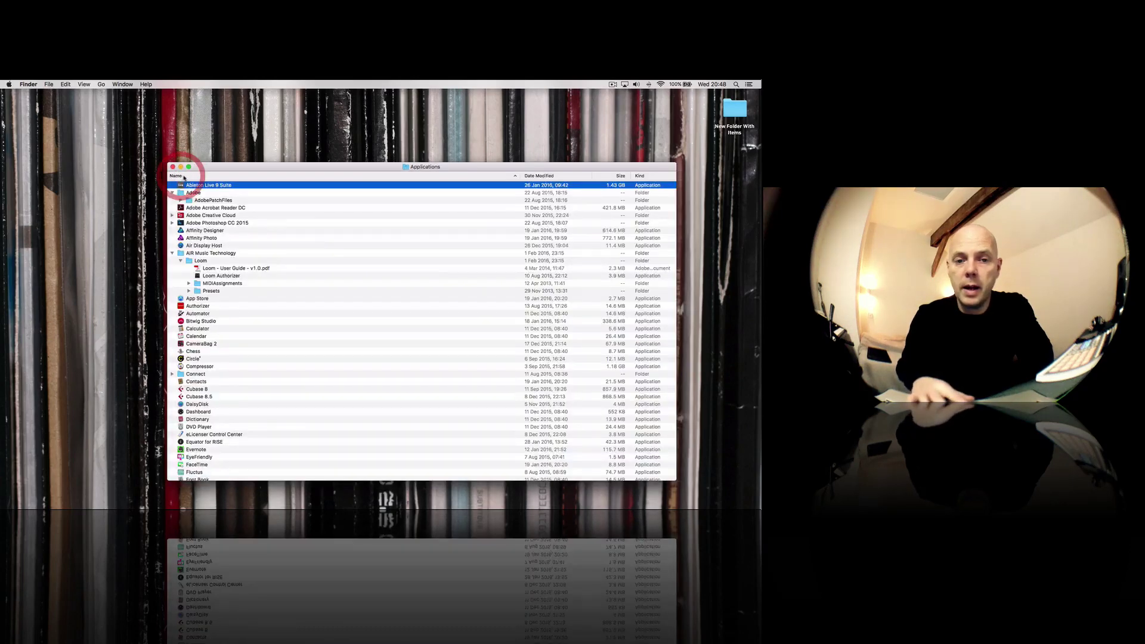
# - Launch Ableton Live 9 Suite and confirm Open in the downloaded-app warning
pyautogui.doubleClick(219, 185)
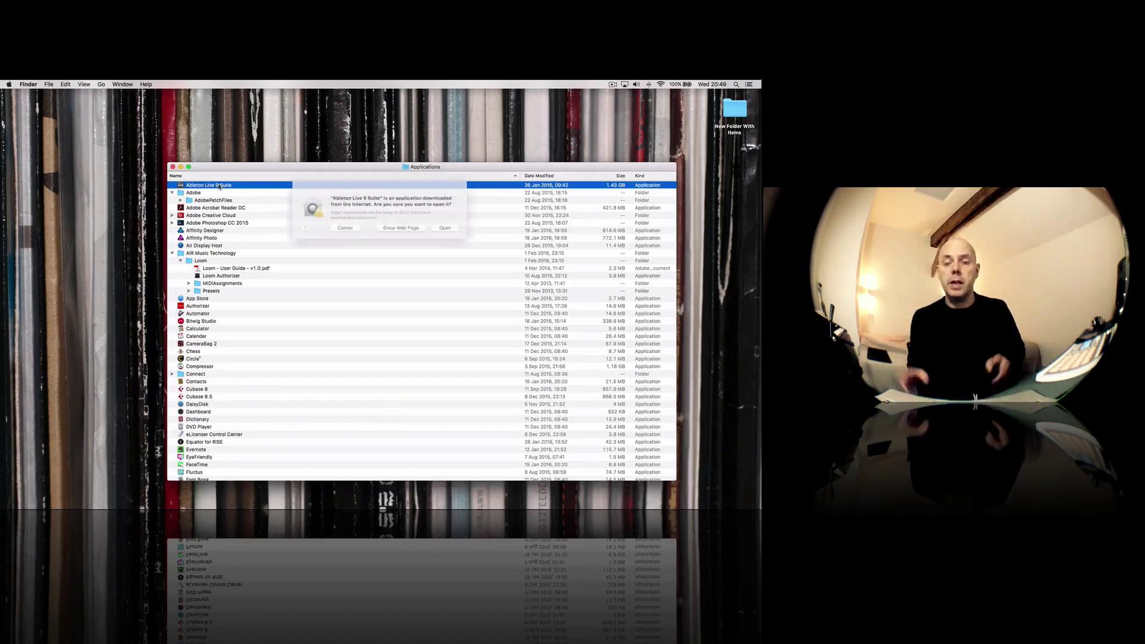
pyautogui.click(453, 232)
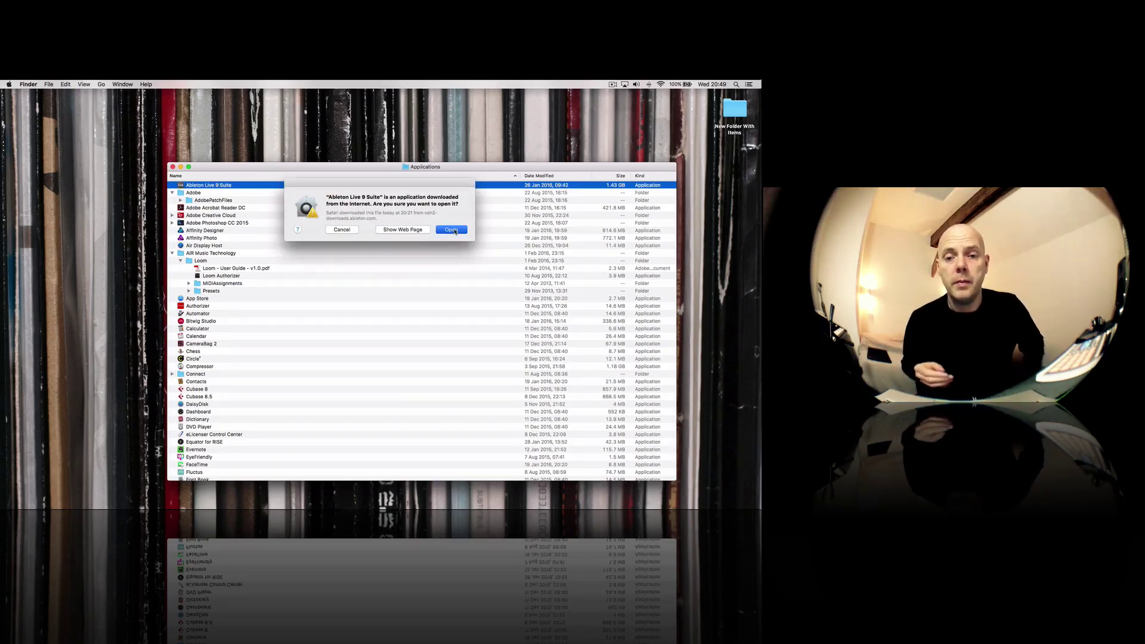
pyautogui.click(454, 232)
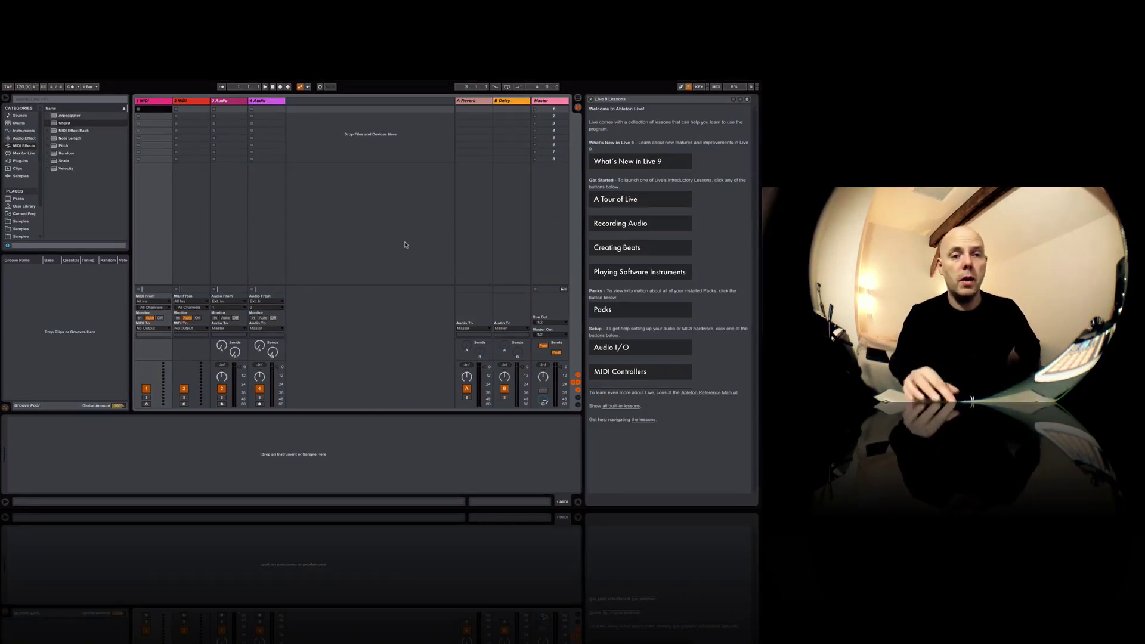
# - Open Live's Preferences on the Link/MIDI page
pyautogui.click(25, 84)
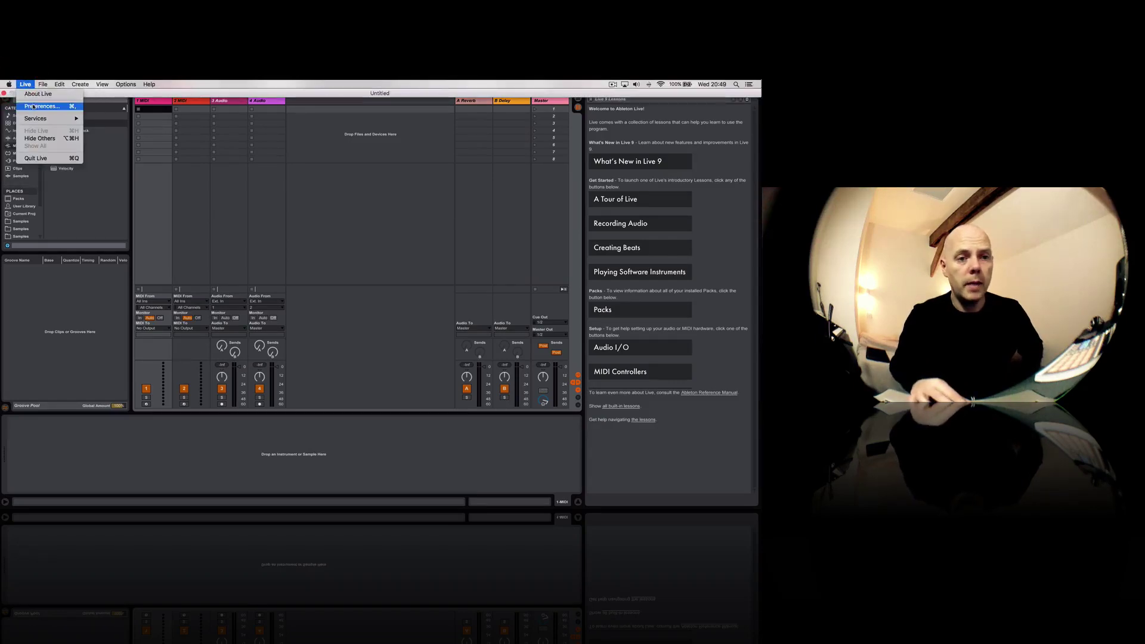
pyautogui.click(37, 106)
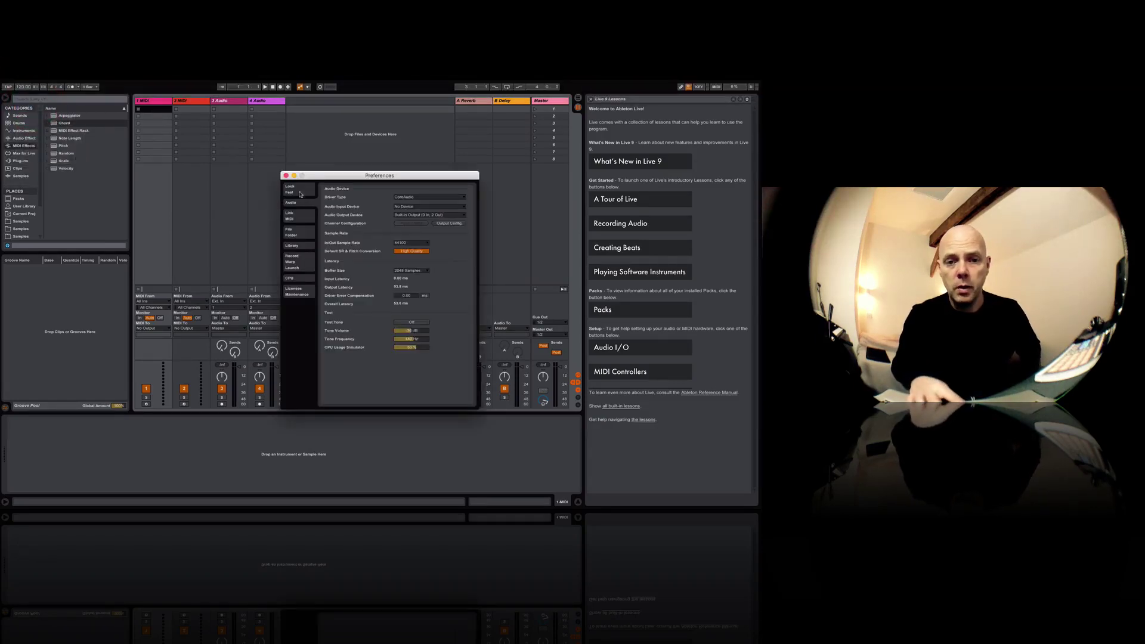
pyautogui.click(298, 217)
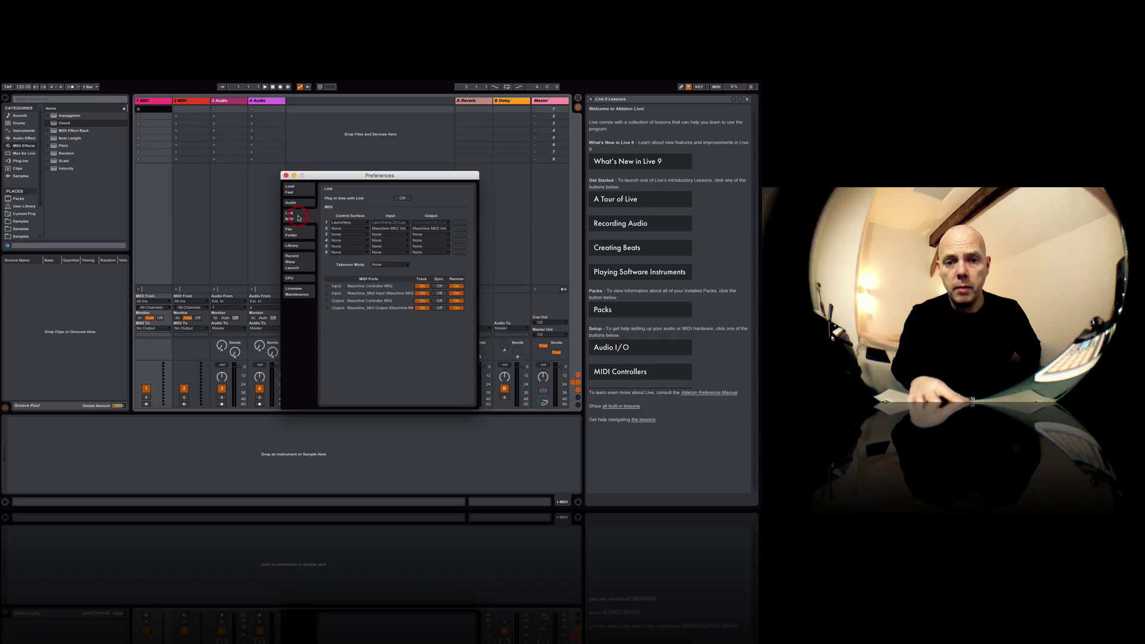
# - Search the slot 1 and slot 2 Control Surface lists for Maschine, leaving slot 2 at None
pyautogui.click(358, 233)
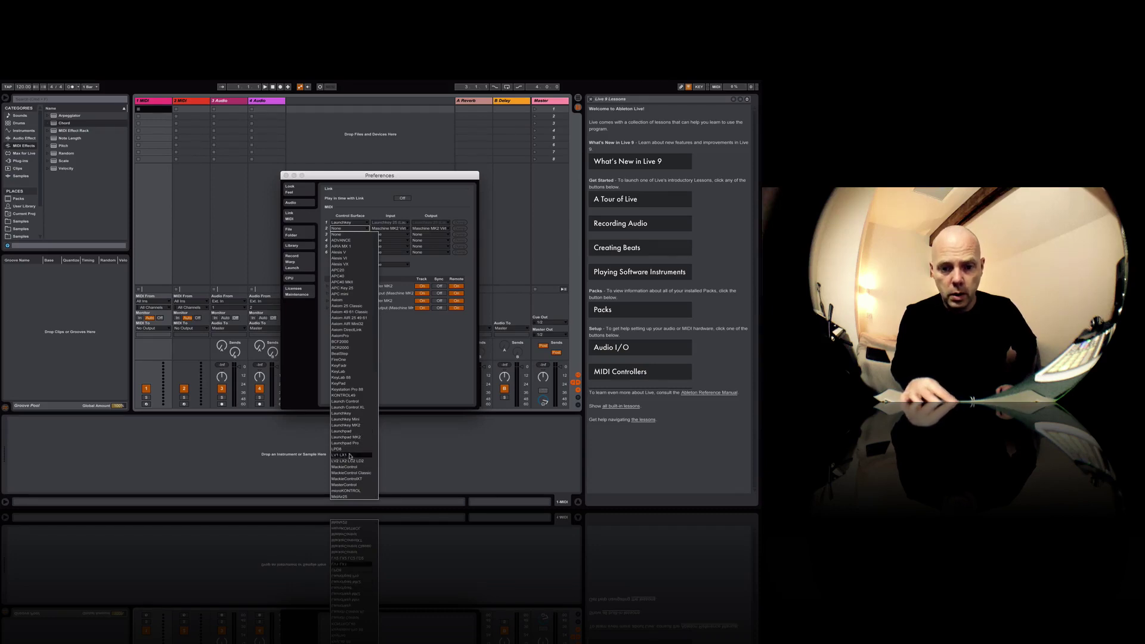
pyautogui.scroll(-5, 352, 441)
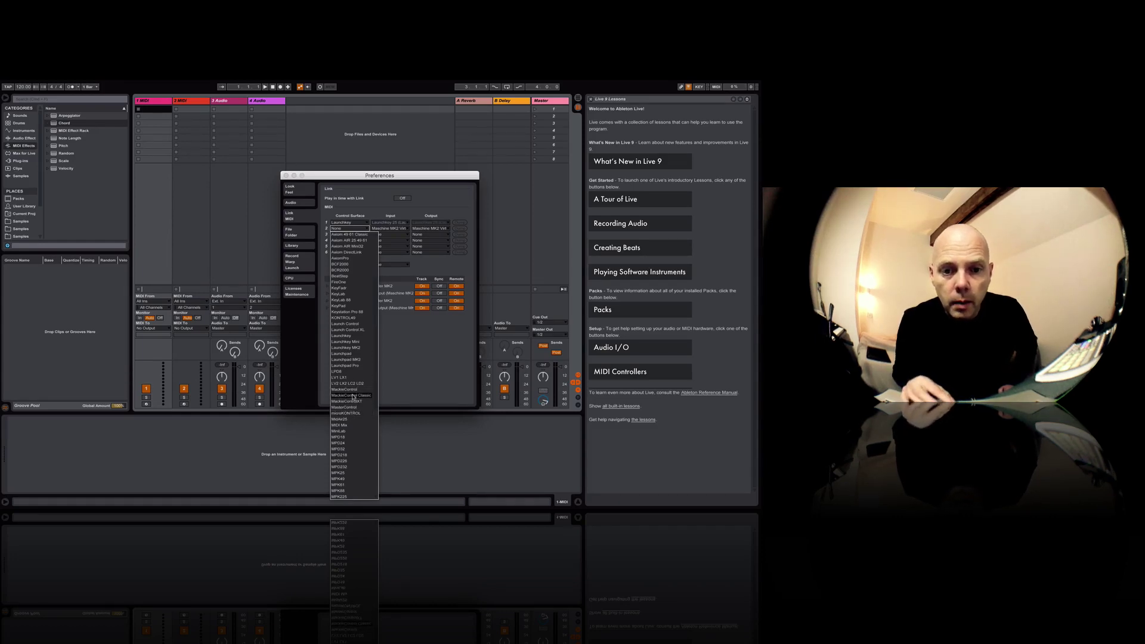
pyautogui.scroll(-3, 353, 397)
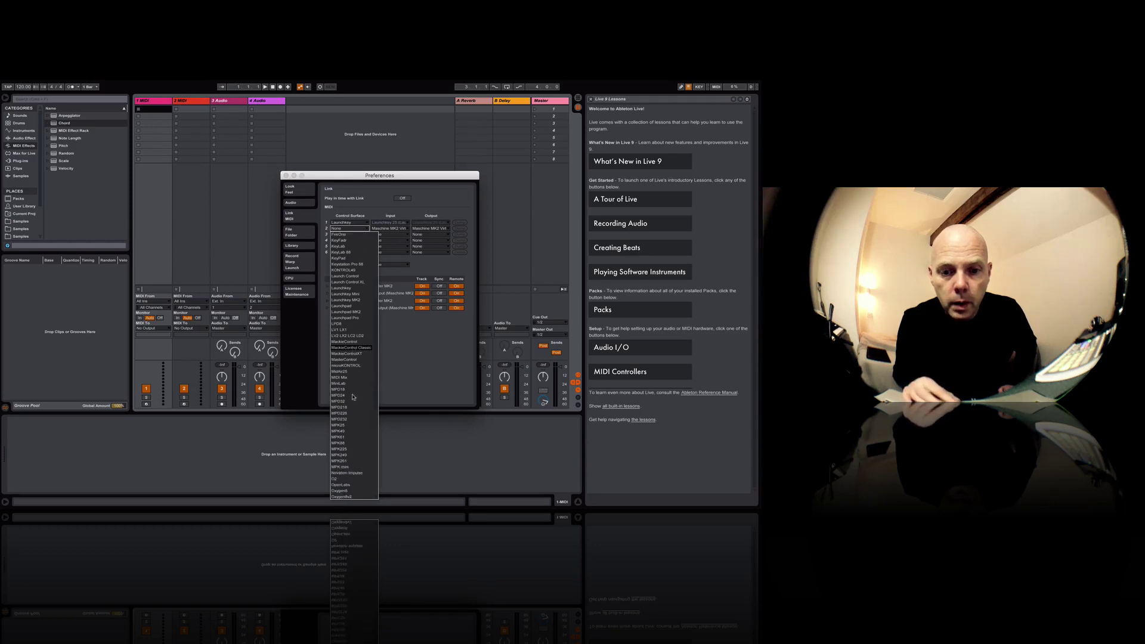
pyautogui.click(402, 344)
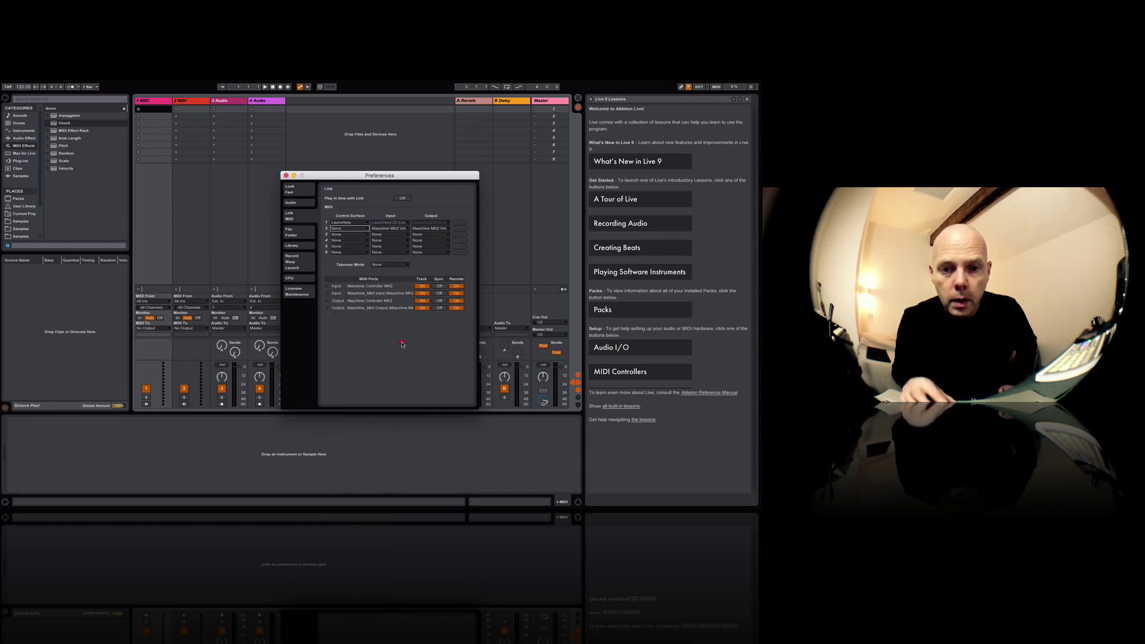
pyautogui.click(365, 230)
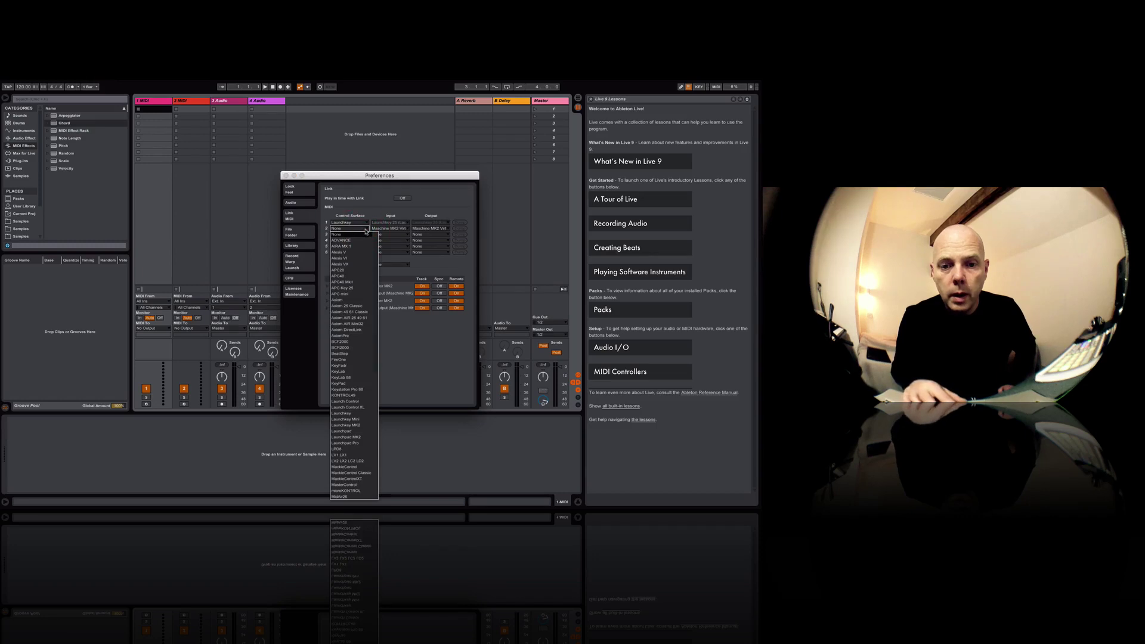
pyautogui.scroll(-5, 346, 404)
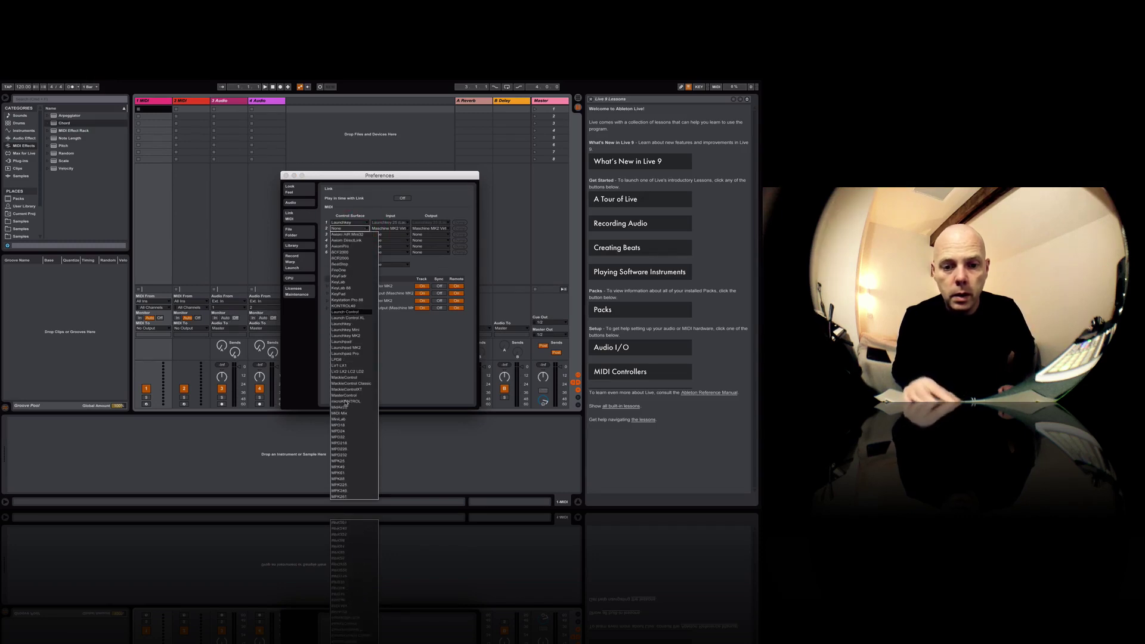
pyautogui.click(413, 364)
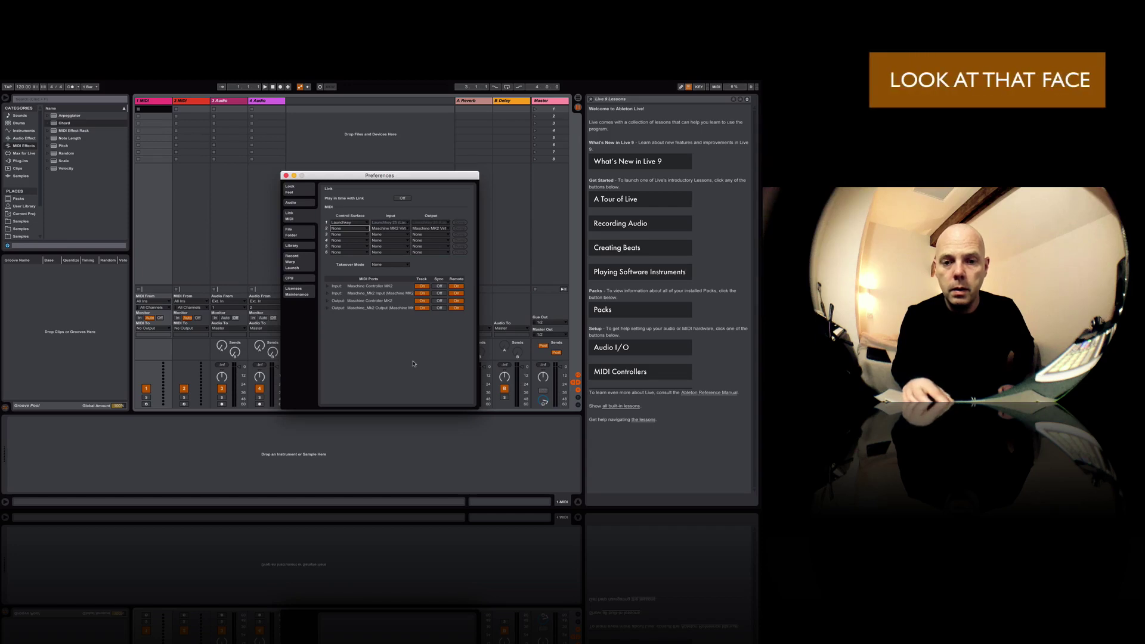
pyautogui.click(367, 222)
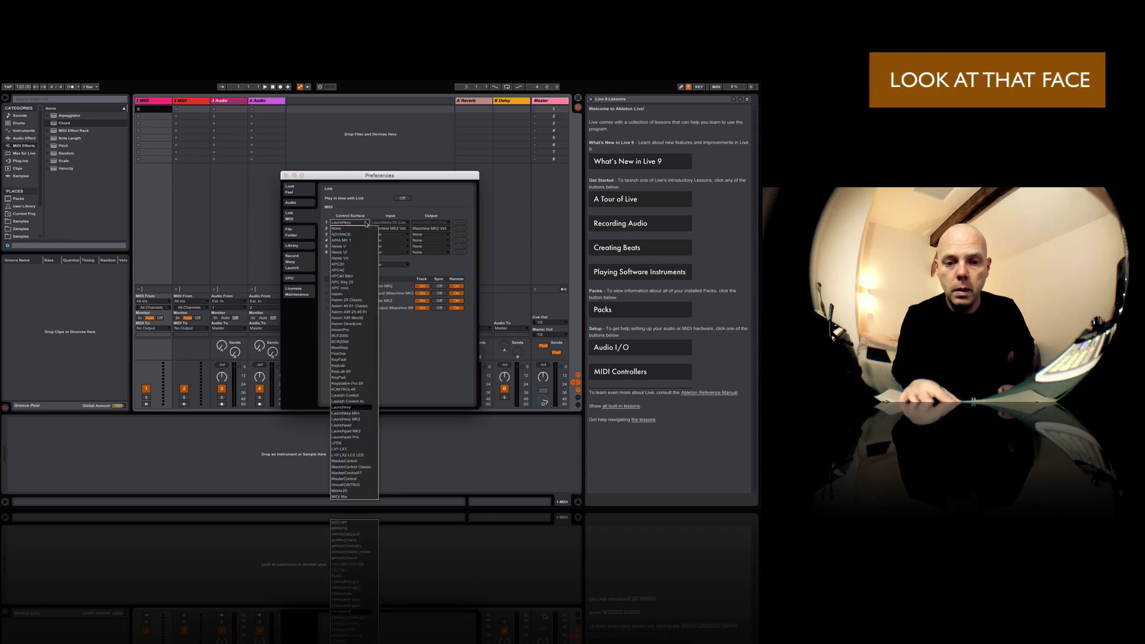
pyautogui.click(414, 315)
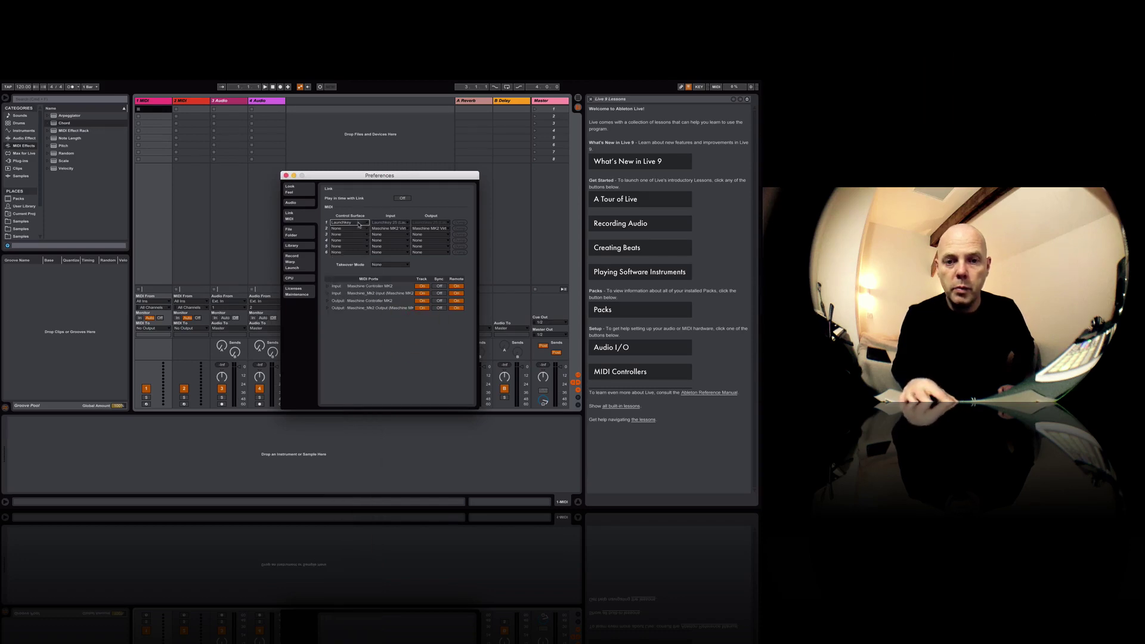
pyautogui.click(359, 229)
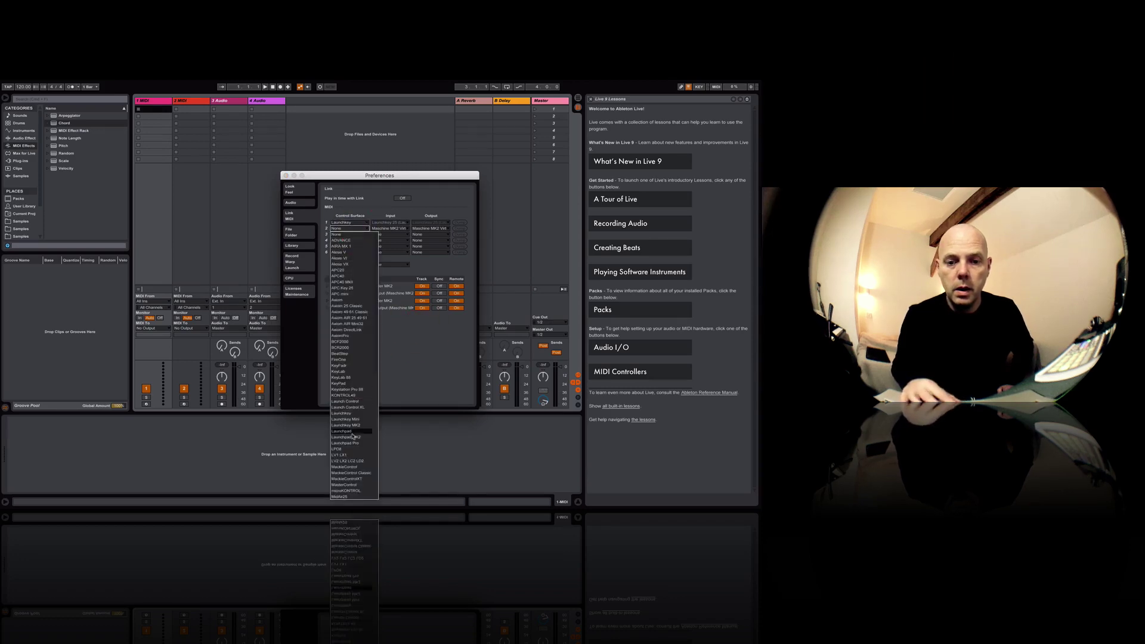
pyautogui.scroll(-3, 353, 445)
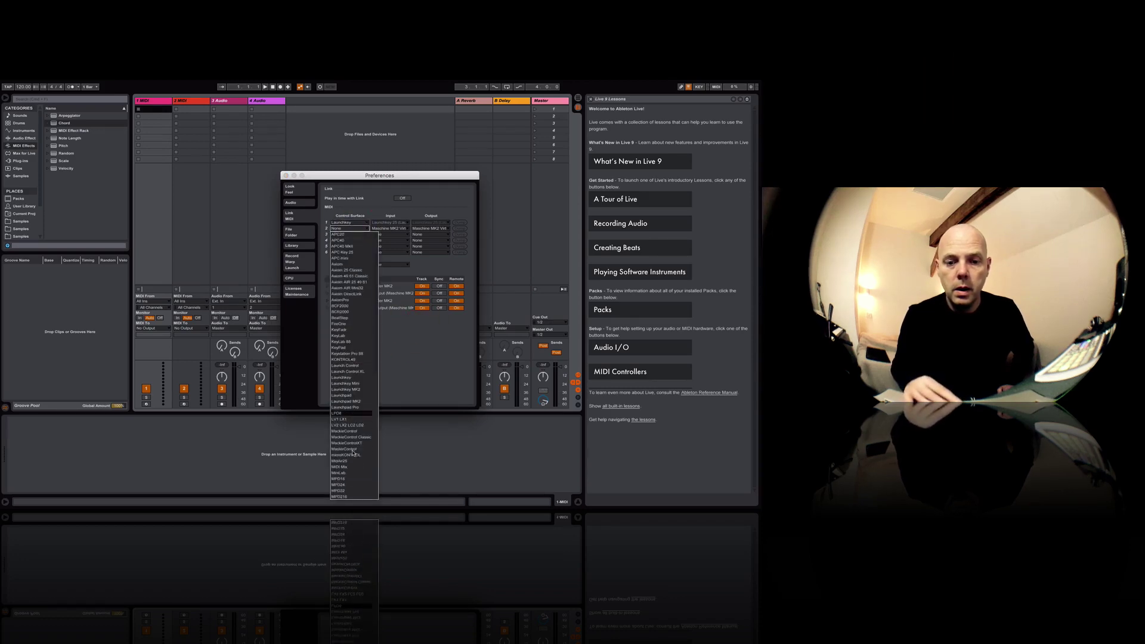
pyautogui.click(422, 359)
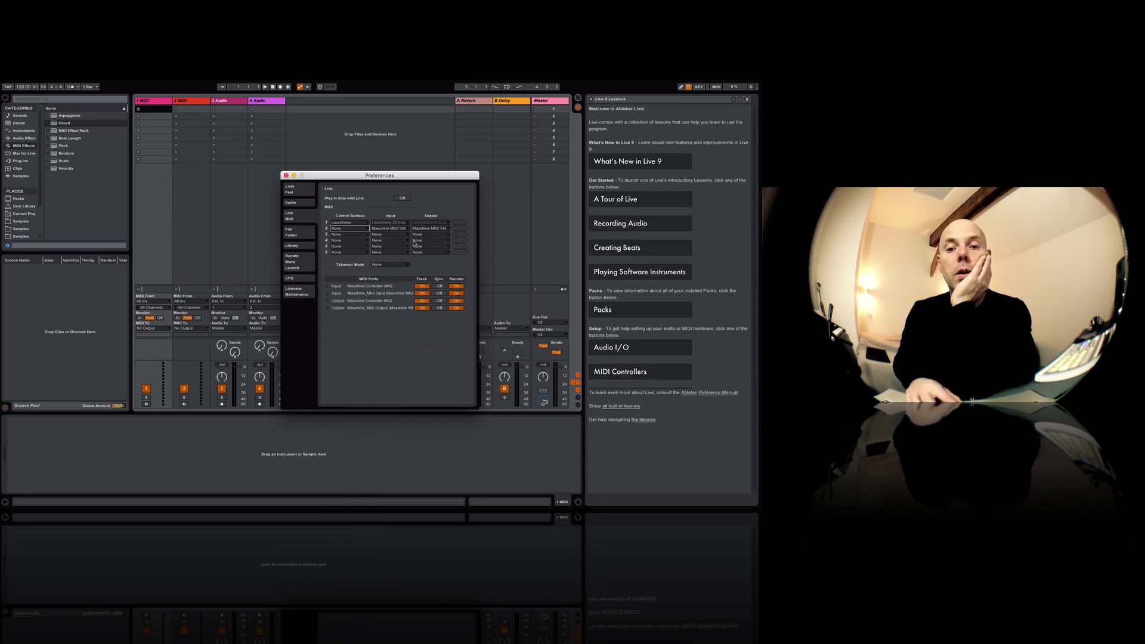
# - Set slot 2's input to the Maschine MK2 virtual input, recheck surfaces, and close Preferences
pyautogui.click(406, 230)
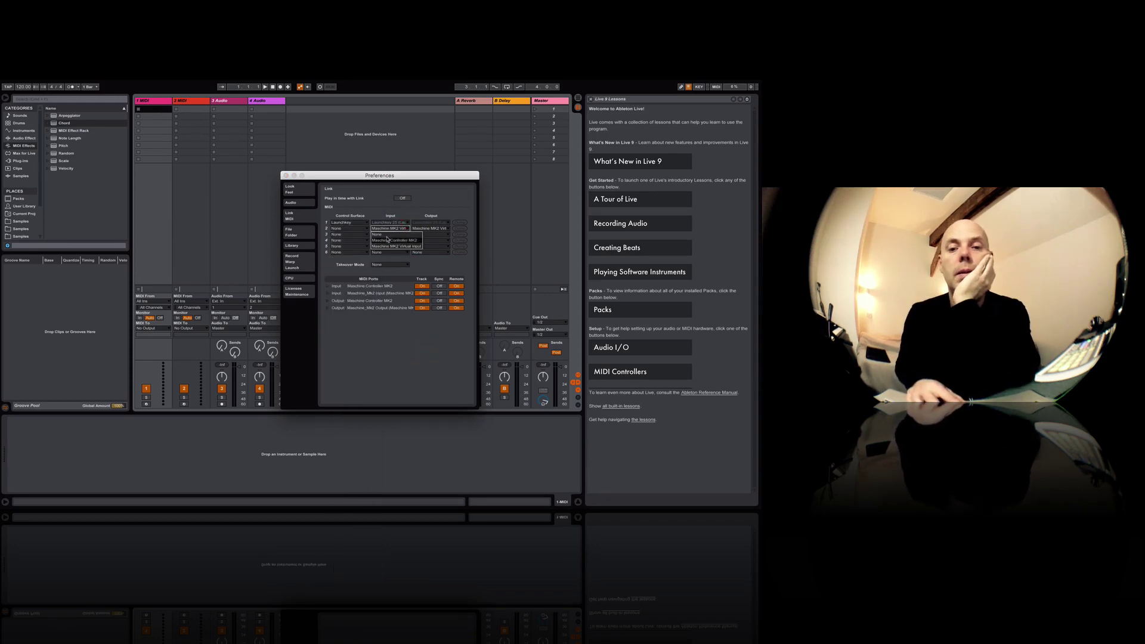
pyautogui.click(391, 240)
pyautogui.click(388, 229)
pyautogui.click(388, 245)
pyautogui.click(361, 232)
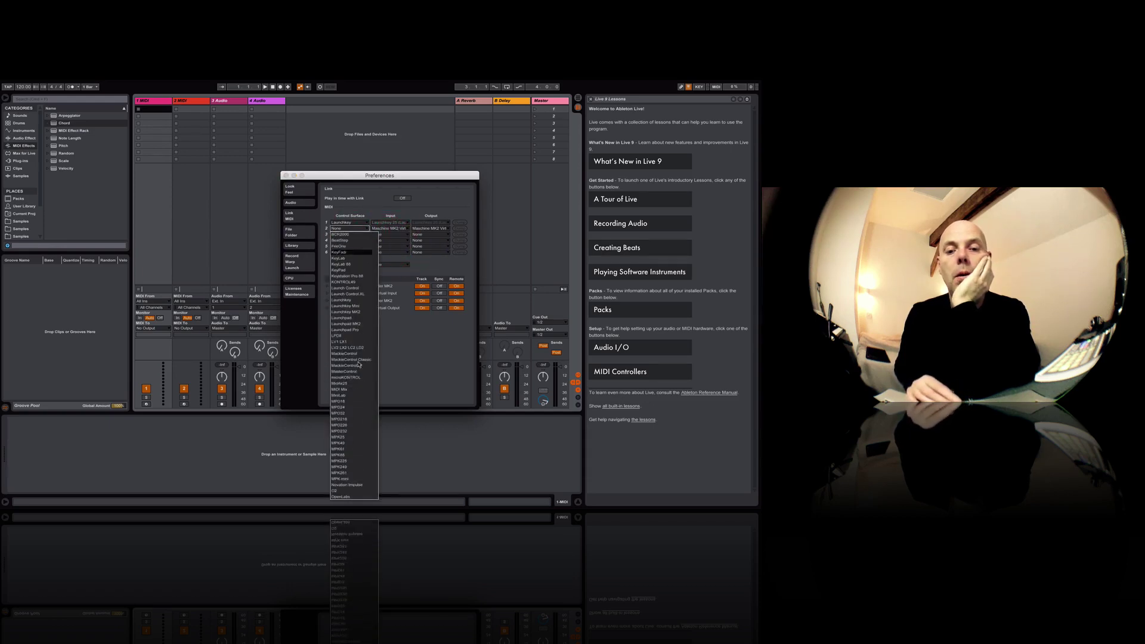
pyautogui.scroll(-5, 359, 364)
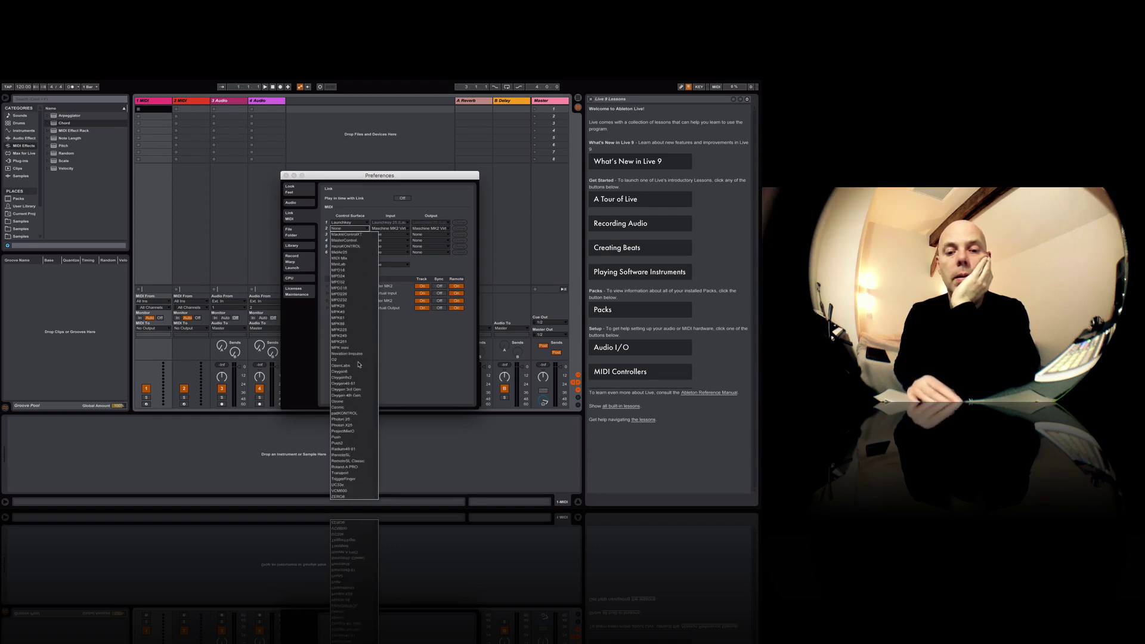
pyautogui.click(340, 346)
pyautogui.click(285, 176)
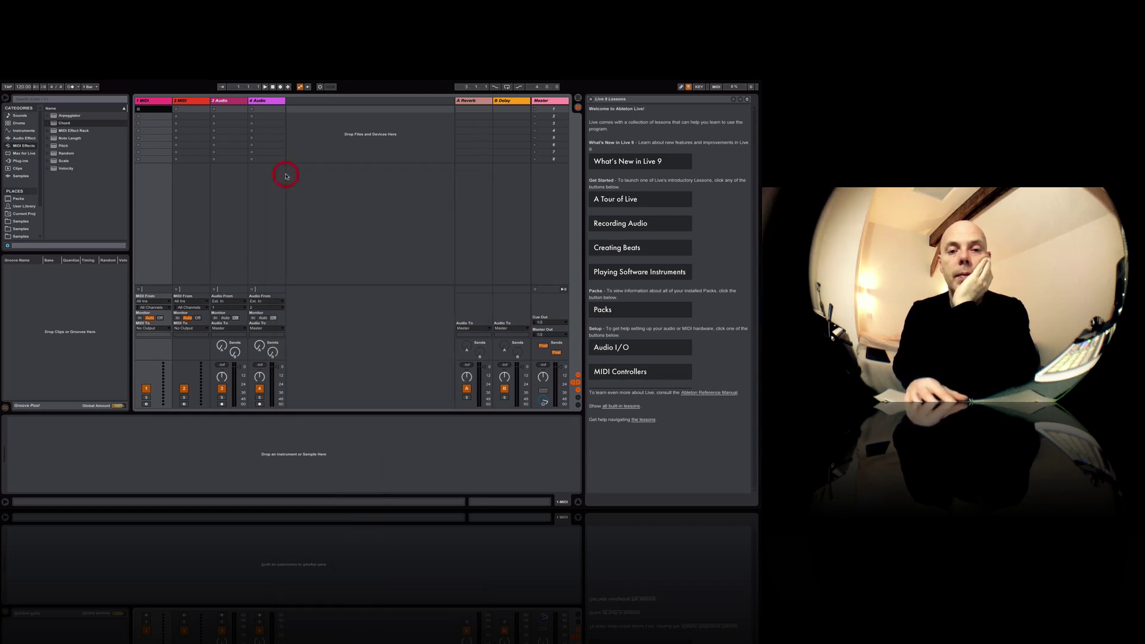
# - Select the 3 Audio track in Live's Session view
pyautogui.click(233, 159)
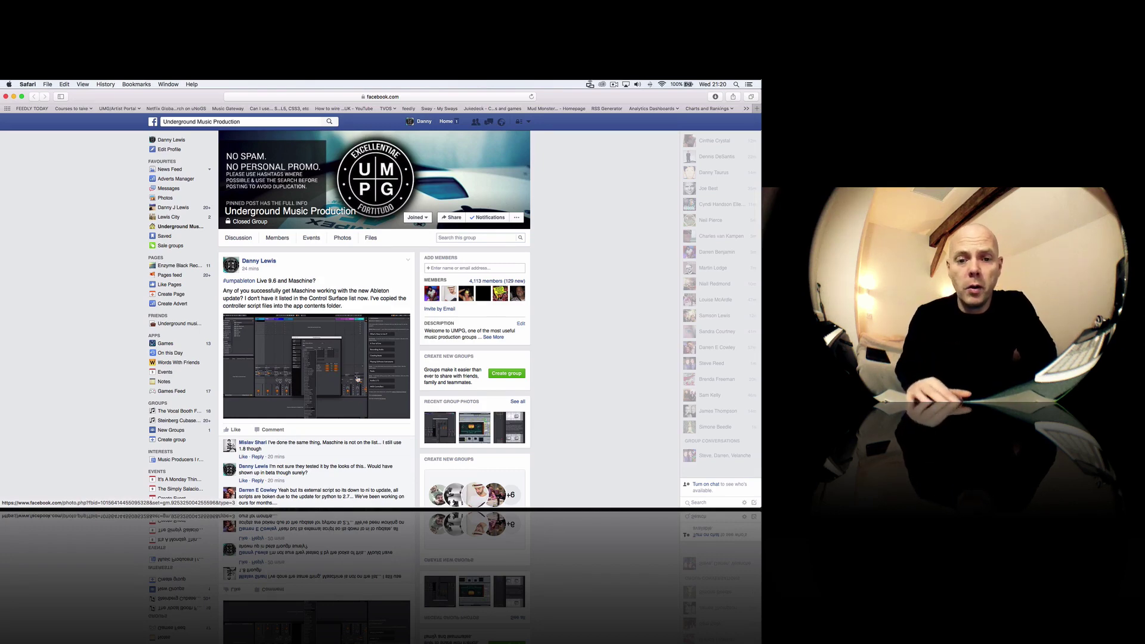
pyautogui.scroll(-3, 332, 381)
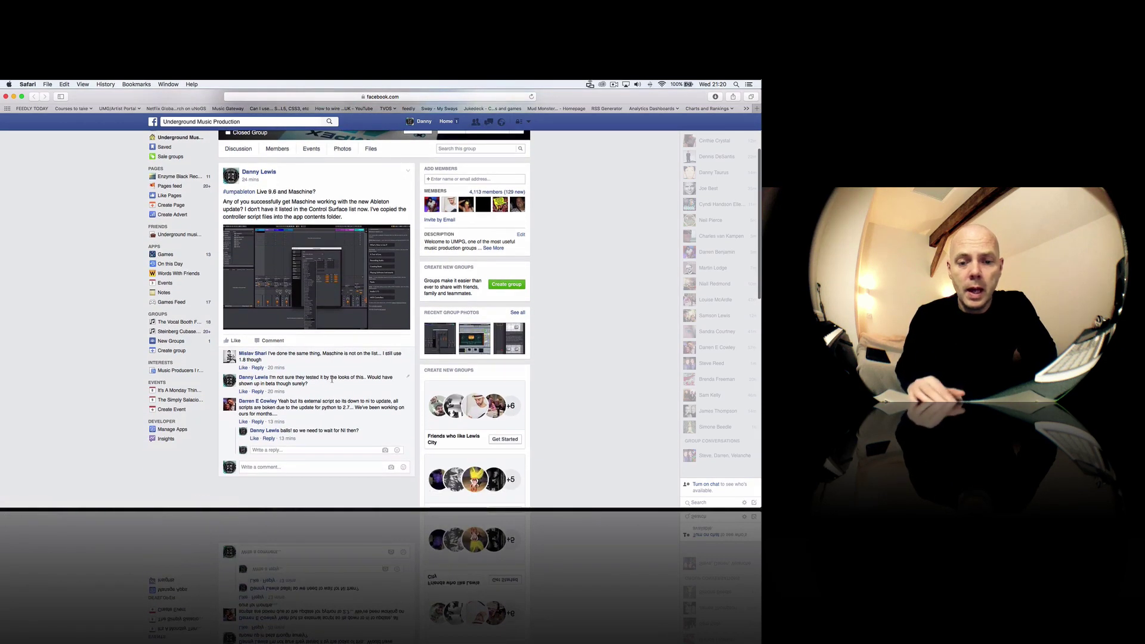